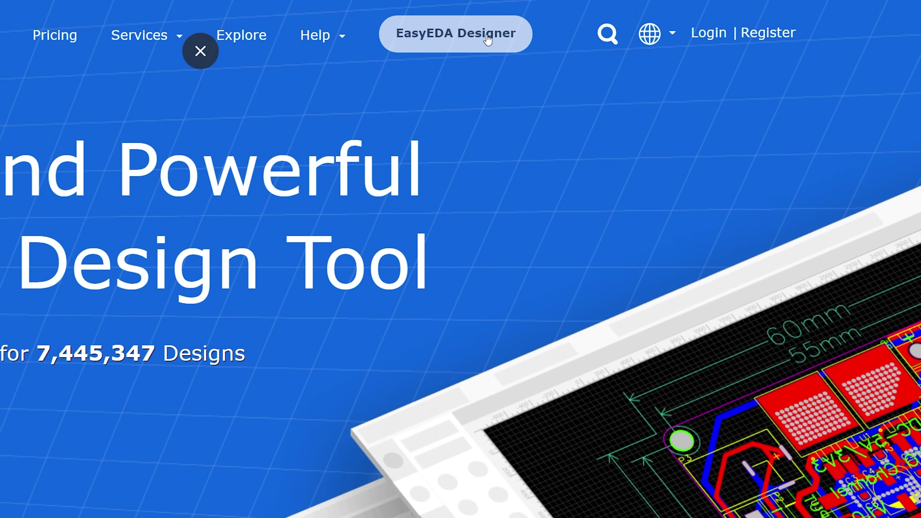
Launch EasyEDA Designer, sign in, and start a new project named 'Video Blinds PCB'.
click(487, 37)
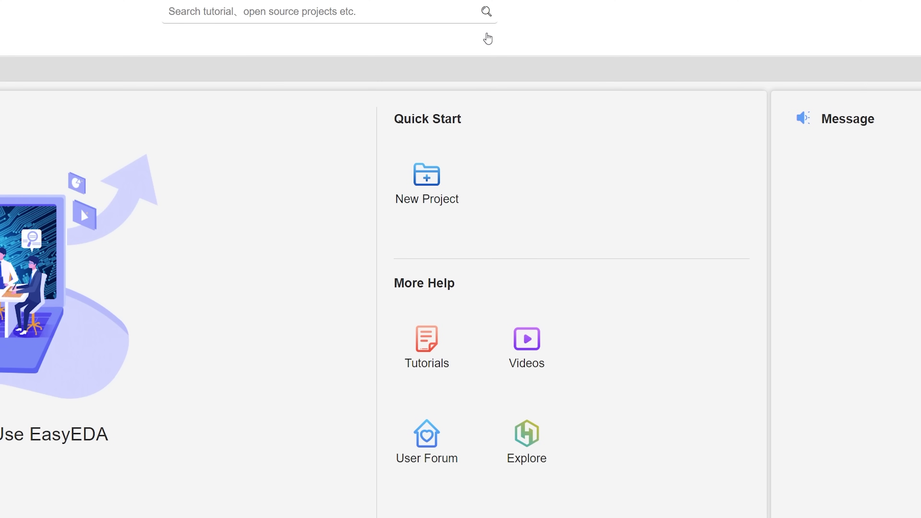
click(440, 184)
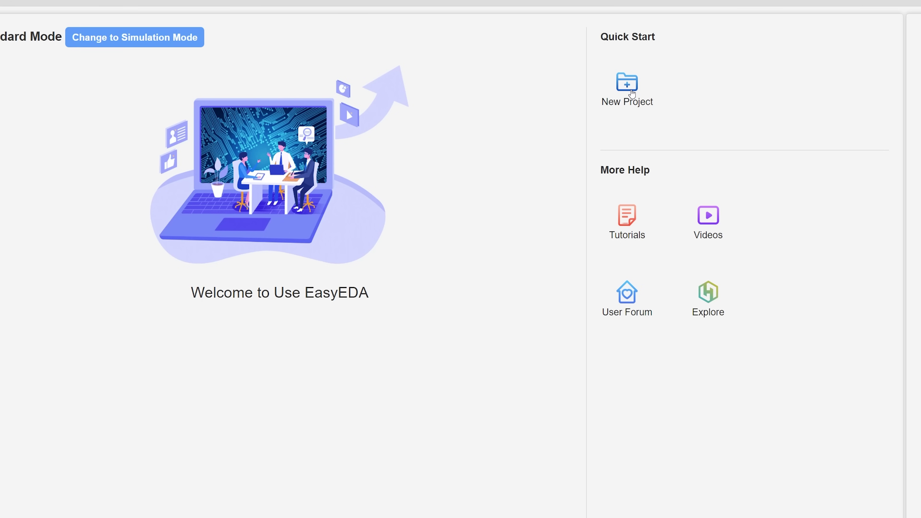
click(632, 94)
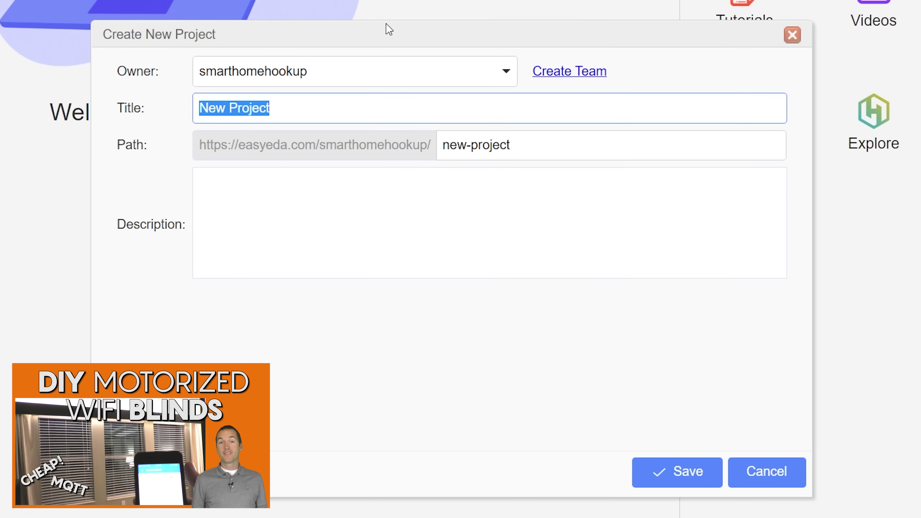
text(Video)
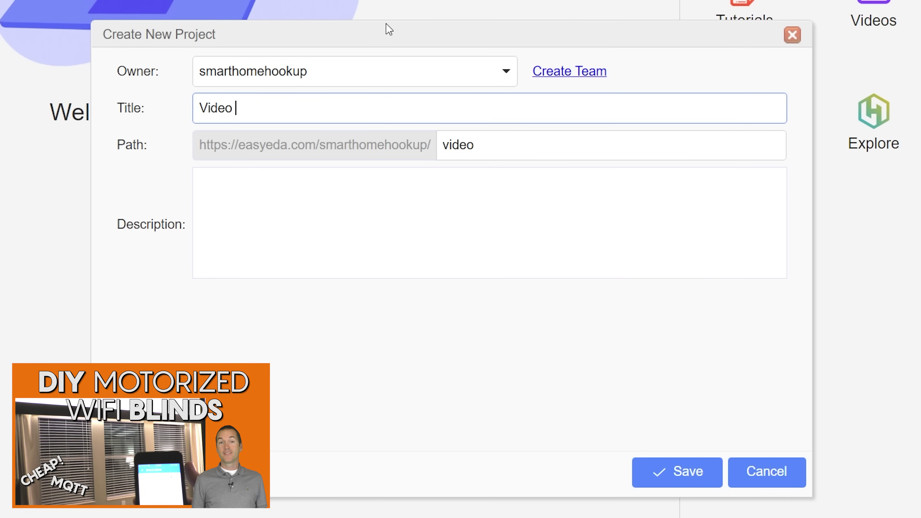
text( Blinds PCB)
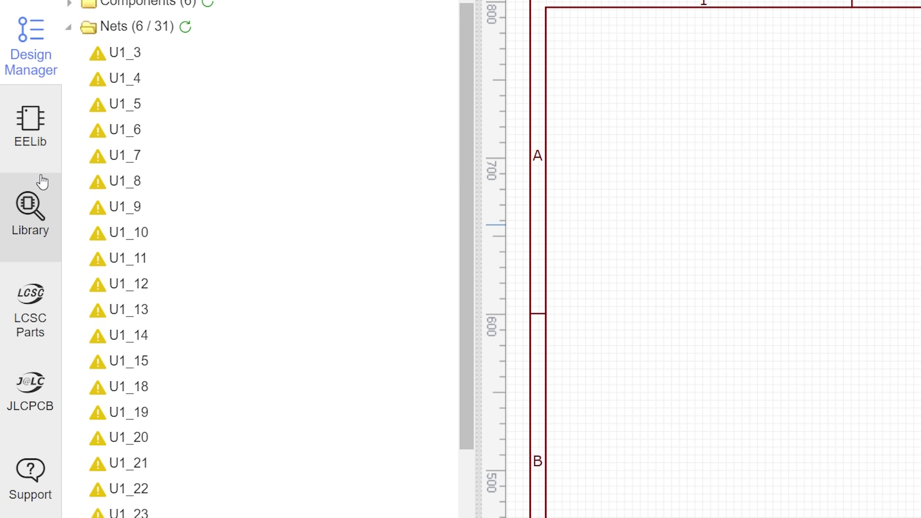
Search the library for nodemcu and choose a user-contributed NodeMCU symbol to place.
click(32, 206)
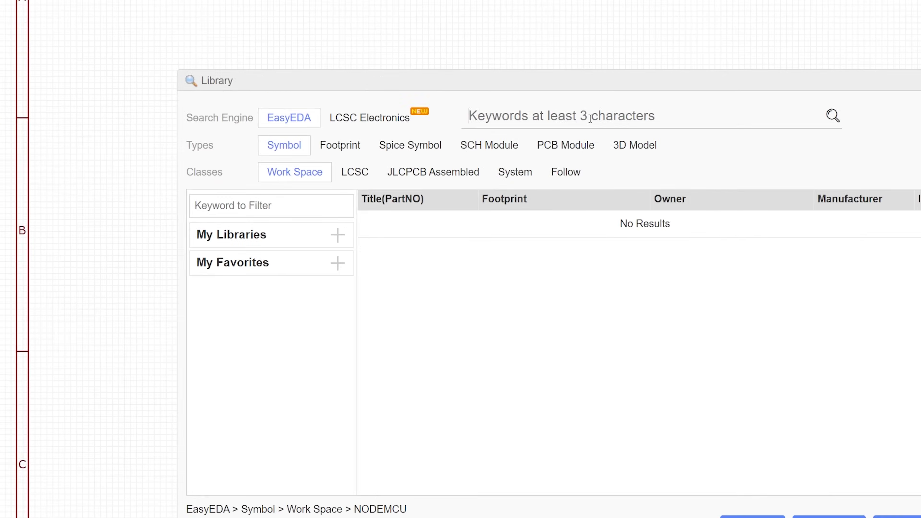
text(nodemccu)
key(Left)
key(BackSpace)
key(Return)
click(407, 178)
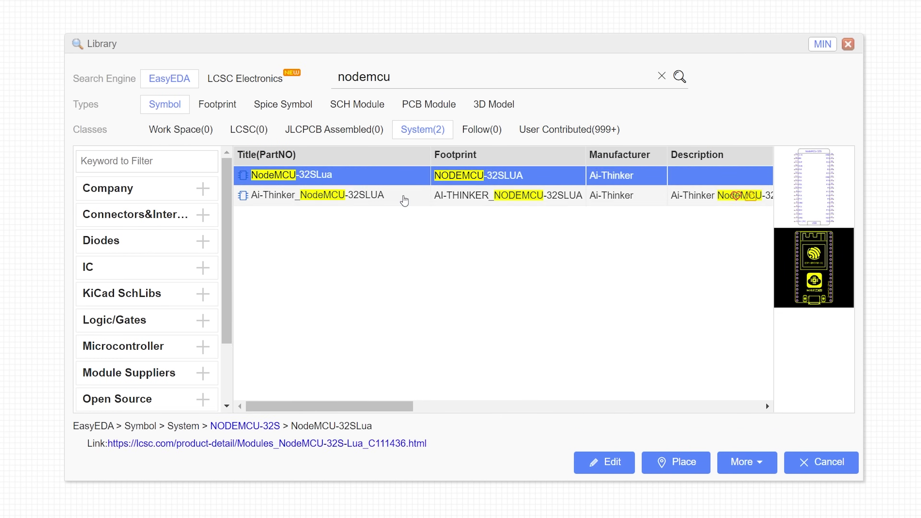
click(563, 129)
click(549, 215)
click(547, 255)
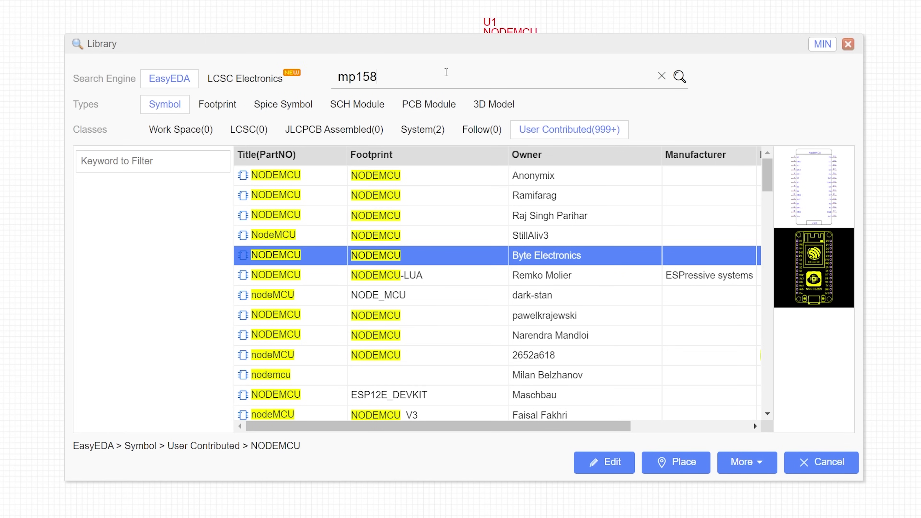
Search for MP1584EN and pick the regulator symbol with the module footprint.
text(4en)
key(Return)
click(392, 215)
click(393, 235)
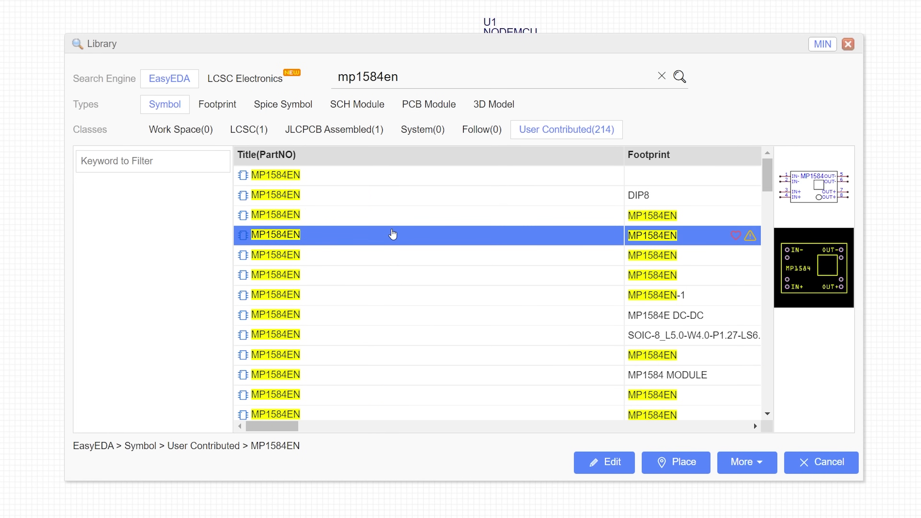
Search for a screw terminal and place the RJ45 jacks on the sheet.
double_click(408, 78)
text(screw terminal)
key(Return)
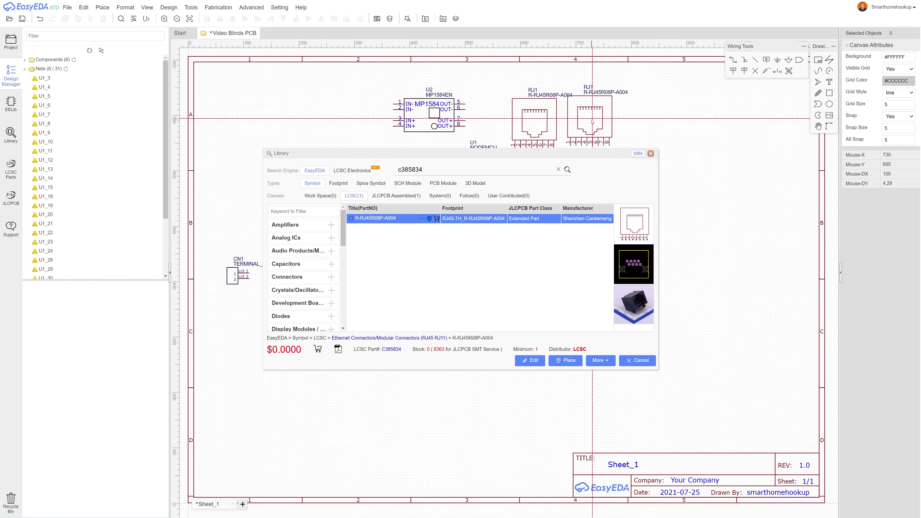
click(587, 123)
click(648, 122)
key(Escape)
Move the screw terminal, NodeMCU and MP1584EN regulator down and left on the sheet.
drag(235, 276, 249, 430)
drag(472, 254, 350, 264)
drag(446, 131, 438, 417)
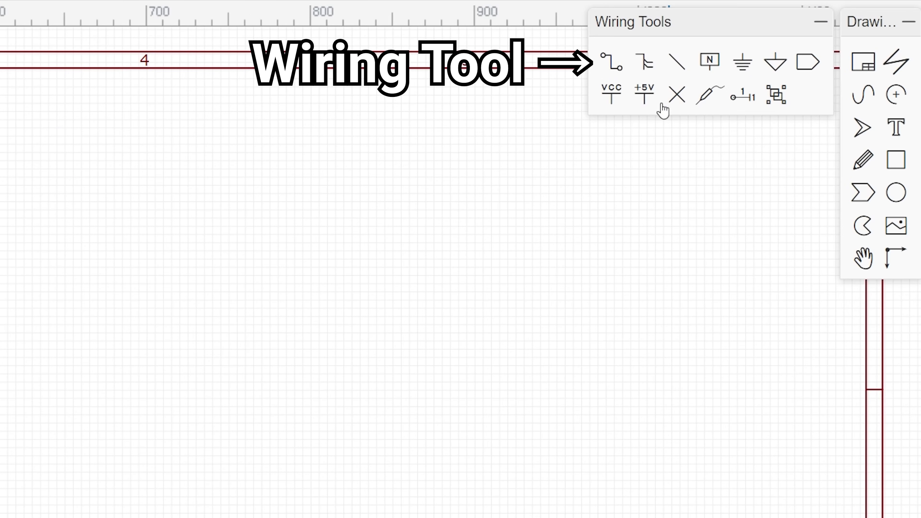
Wire terminal pin 2 to pin 1 of all three jacks and to U1's GND and Vin pins.
click(614, 67)
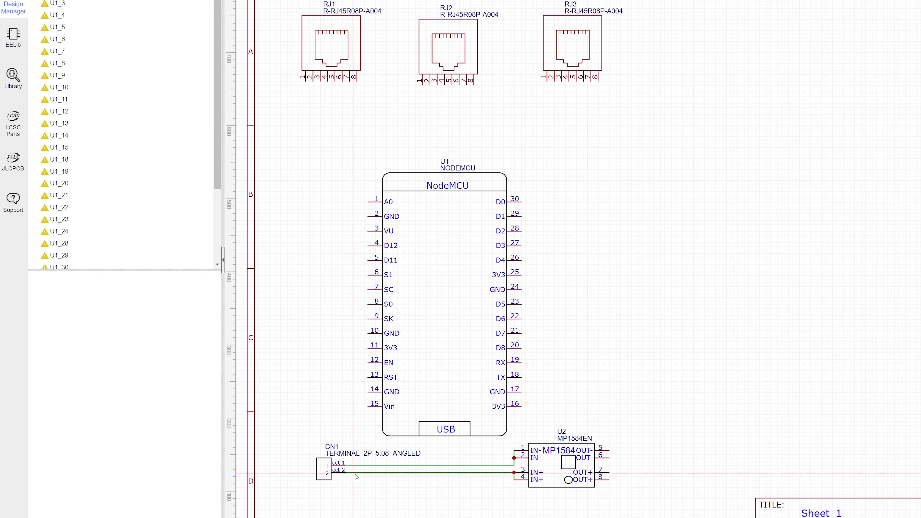
click(353, 472)
click(291, 506)
click(423, 85)
click(422, 154)
click(306, 81)
click(306, 155)
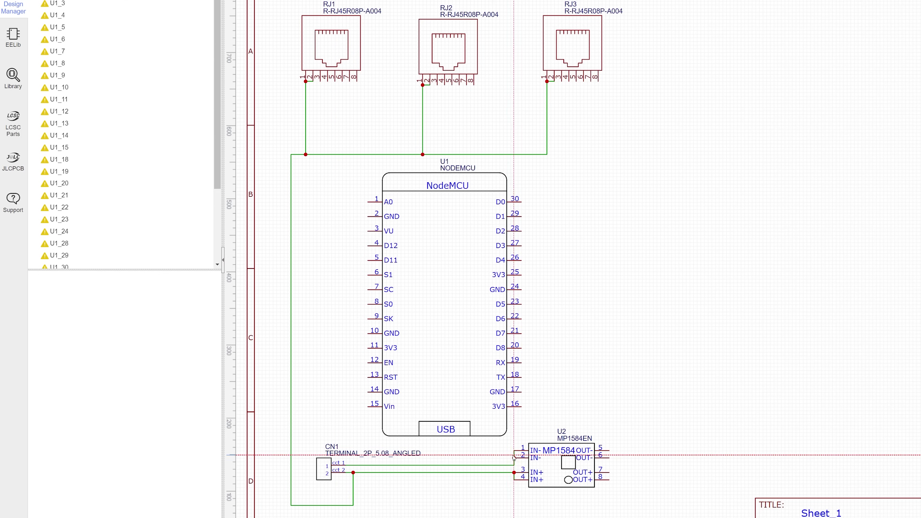
click(514, 443)
click(367, 406)
click(609, 506)
Join pin 3 of RJ1, RJ2 and RJ3 to the regulator output.
click(631, 147)
click(320, 82)
click(437, 85)
click(437, 147)
click(561, 82)
click(561, 147)
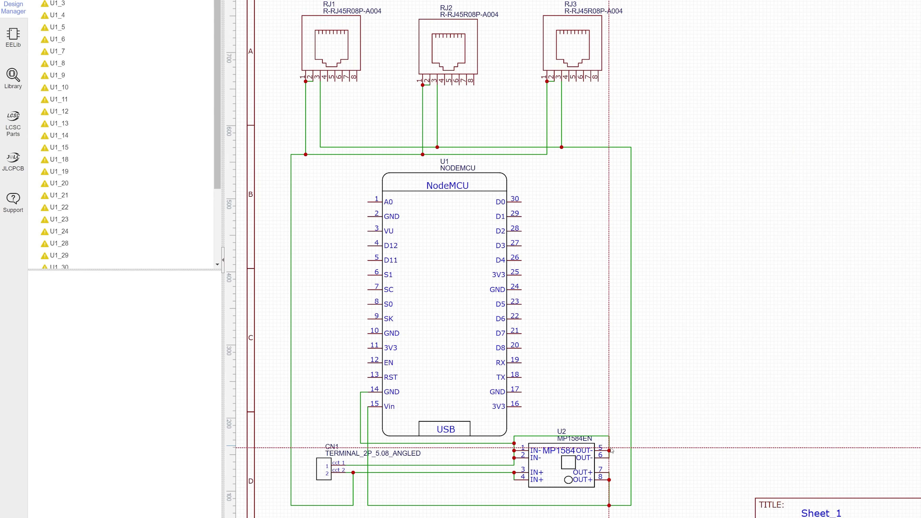
Connect NodeMCU D5, D6 and D7 to jack pins 4, 5 and 6.
click(522, 304)
click(569, 82)
click(522, 319)
click(576, 81)
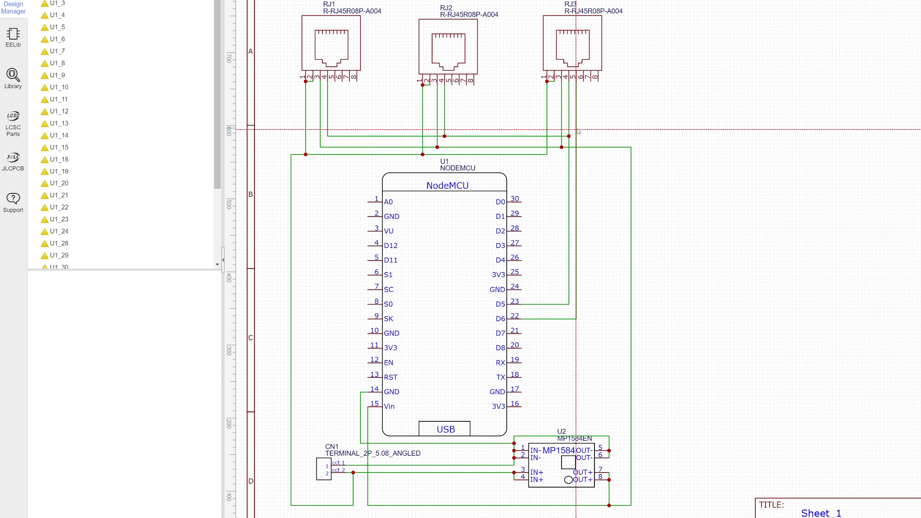
click(452, 85)
click(576, 129)
click(338, 129)
click(583, 121)
click(342, 122)
click(342, 82)
click(460, 85)
click(459, 122)
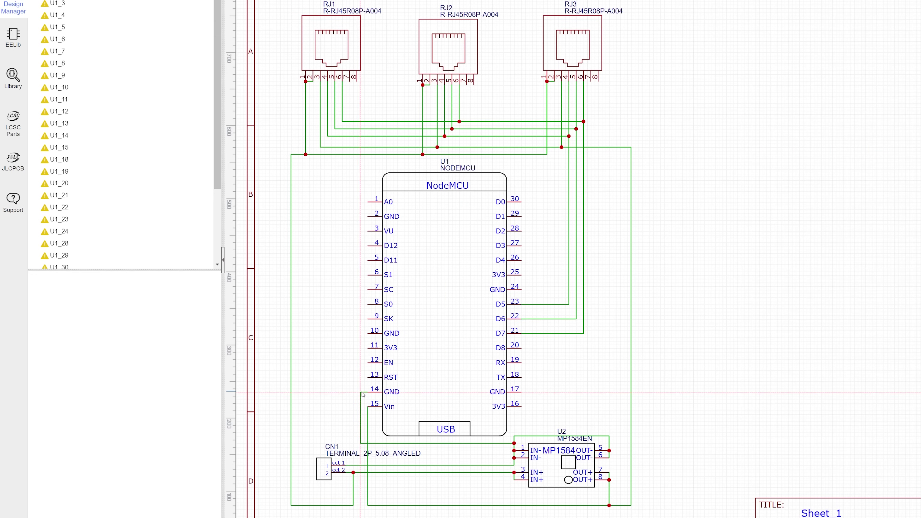
Link pin 8 of the jacks together along one wire to GND.
click(361, 392)
click(357, 82)
click(361, 114)
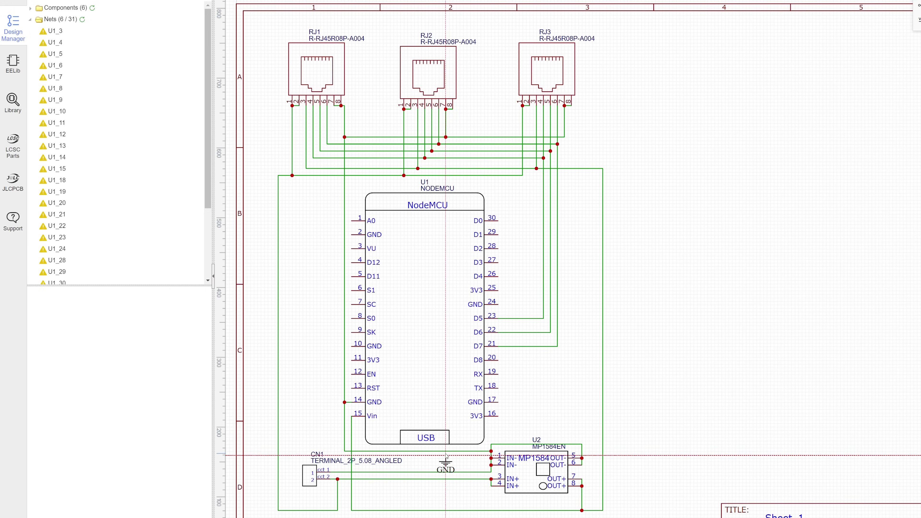
click(402, 19)
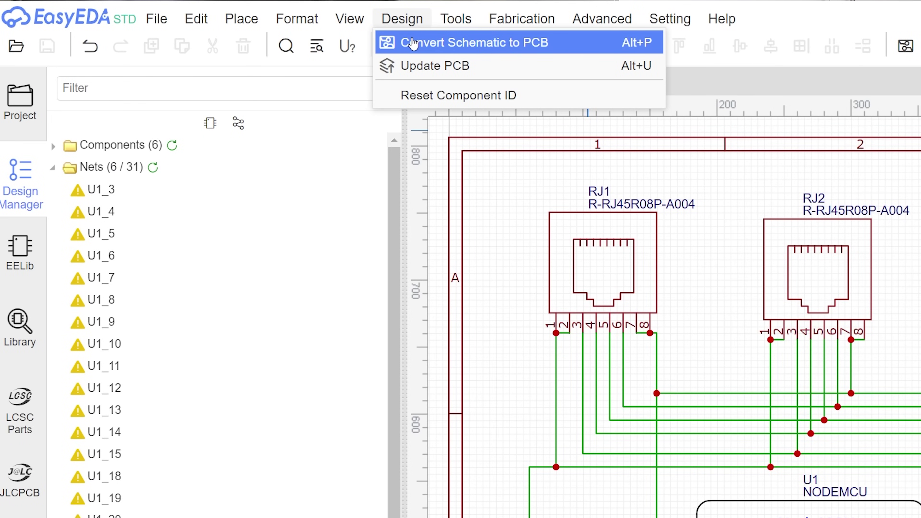
Start converting the schematic to a PCB, but review the unfinished nets list first.
click(413, 43)
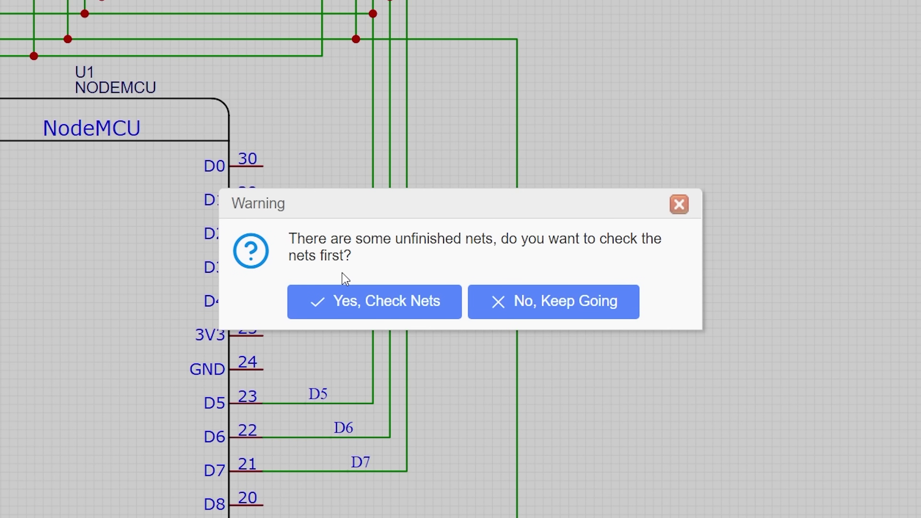
click(346, 310)
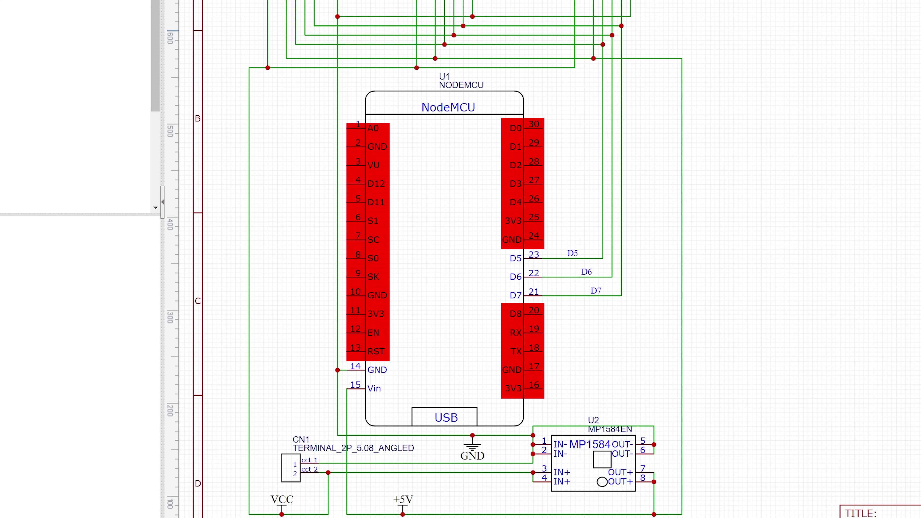
scroll(199, 148, down, 5)
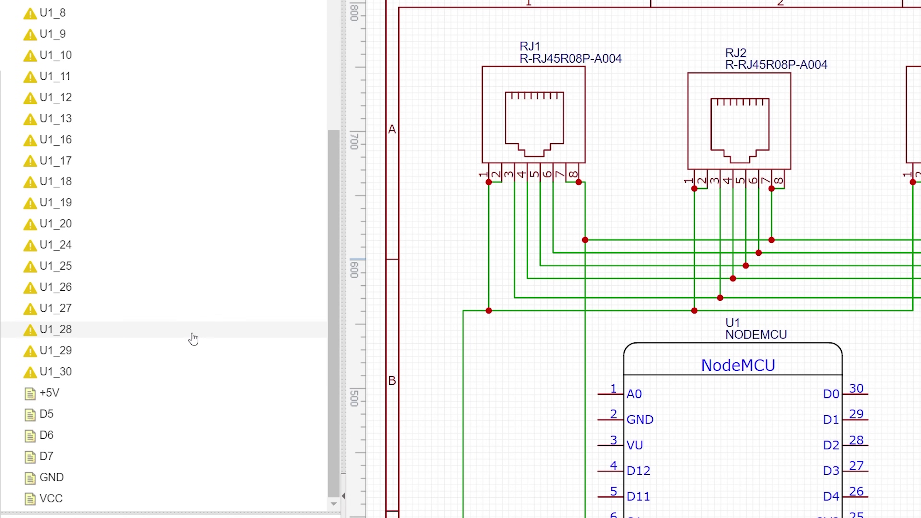
scroll(191, 339, up, 5)
click(169, 7)
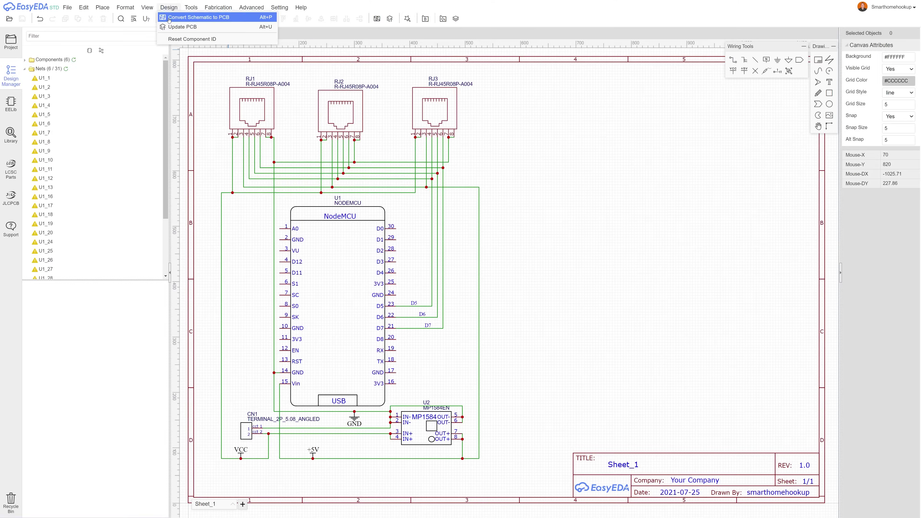
Convert the schematic to a new PCB despite unfinished nets, accepting the 121×81 mm board.
click(169, 17)
click(483, 272)
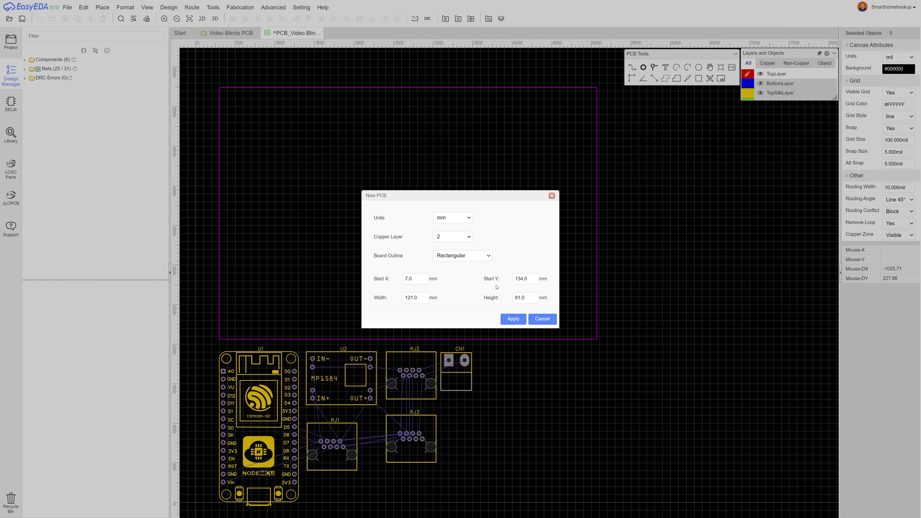
click(513, 318)
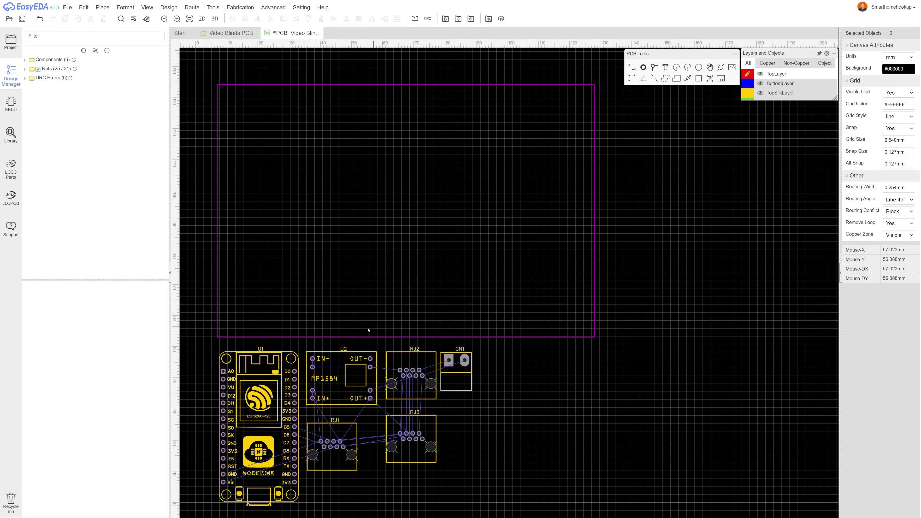
Drag the NodeMCU, MP1584, screw terminal and RJ1–RJ3 inside the board outline.
drag(259, 399, 338, 137)
drag(341, 379, 254, 126)
drag(441, 373, 356, 302)
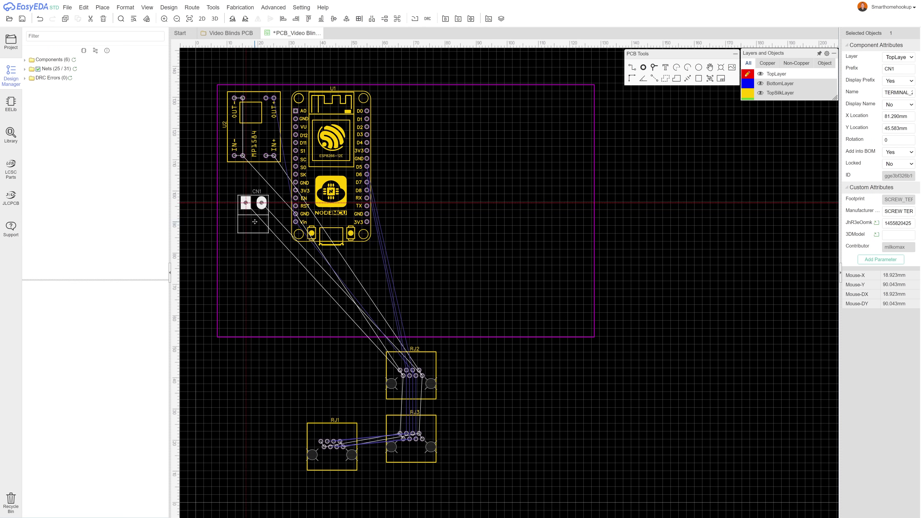
drag(410, 363, 424, 192)
drag(332, 435, 422, 119)
drag(413, 423, 426, 264)
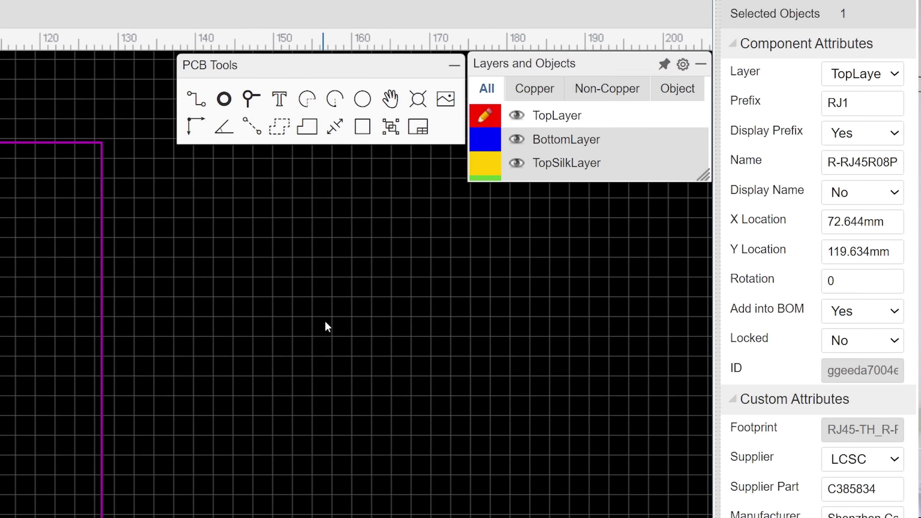
Put RJ1, RJ2 and RJ3 on the bottom layer and rotate them 90°.
click(883, 109)
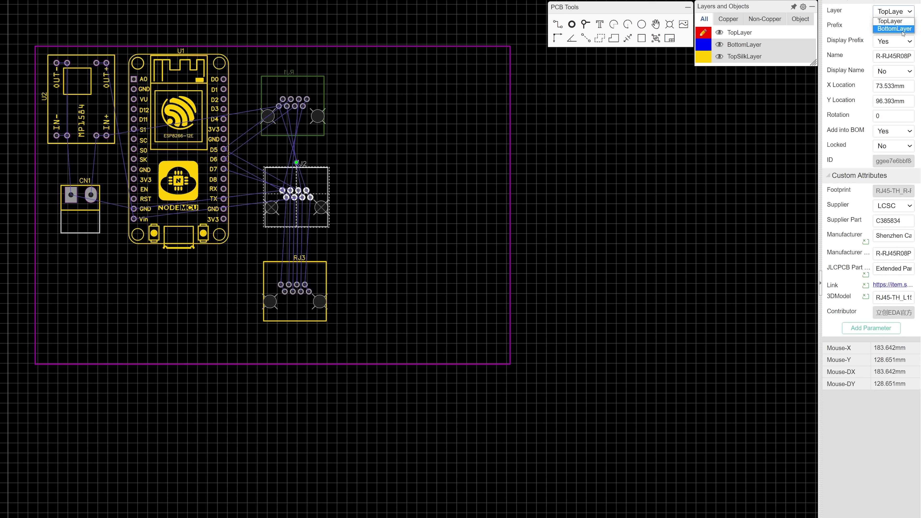
click(902, 29)
click(895, 29)
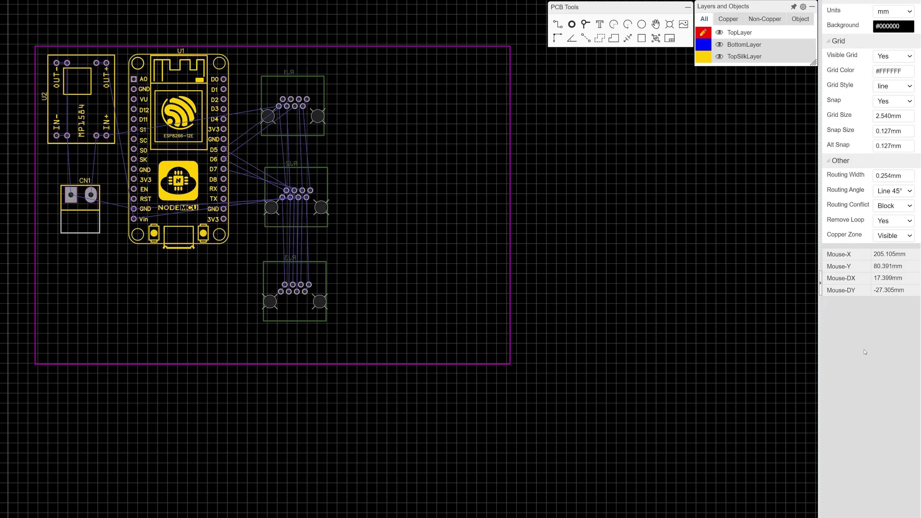
click(299, 109)
click(257, 71)
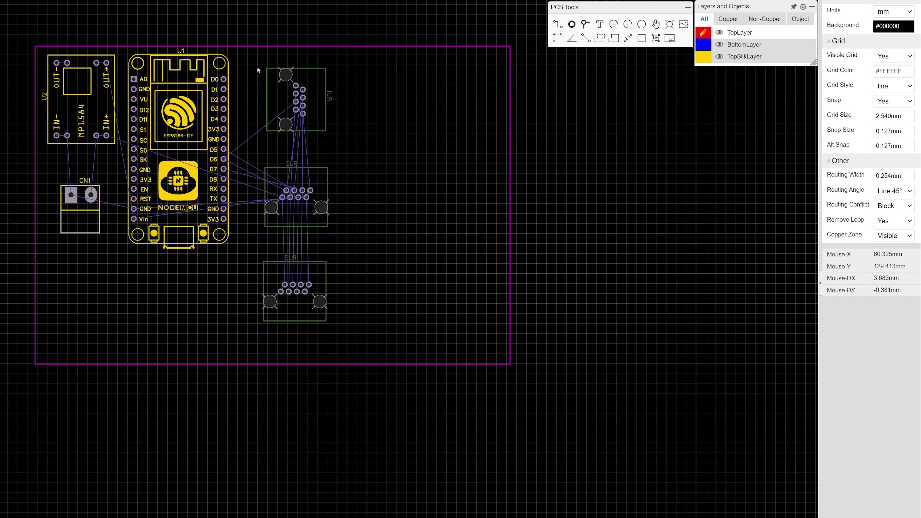
click(296, 197)
key(space)
Stack RJ1, RJ2 and RJ3 vertically over the NodeMCU footprint.
click(295, 291)
key(space)
drag(315, 72, 195, 57)
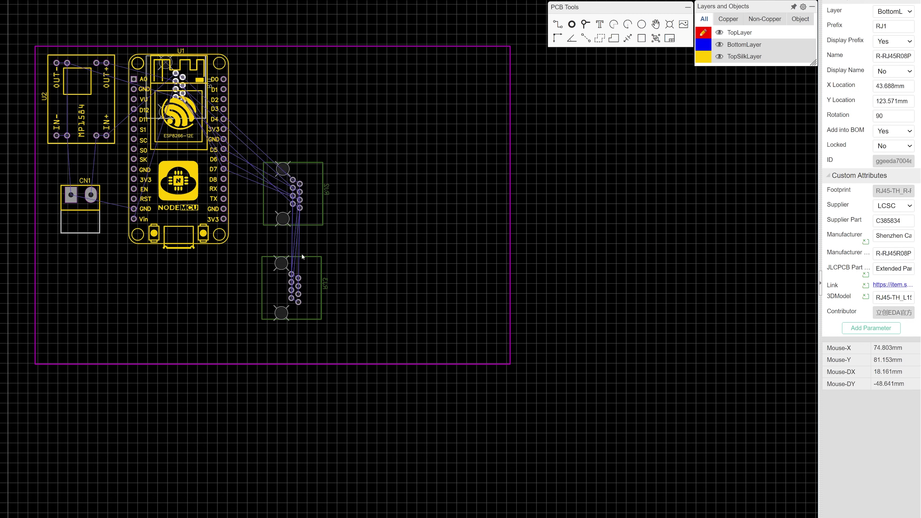
drag(290, 287, 179, 212)
mouse_move(722, 37)
drag(292, 194, 206, 117)
Check the jacks with top silkscreen hidden, shrink the board outline, and move CN1 lower.
click(719, 56)
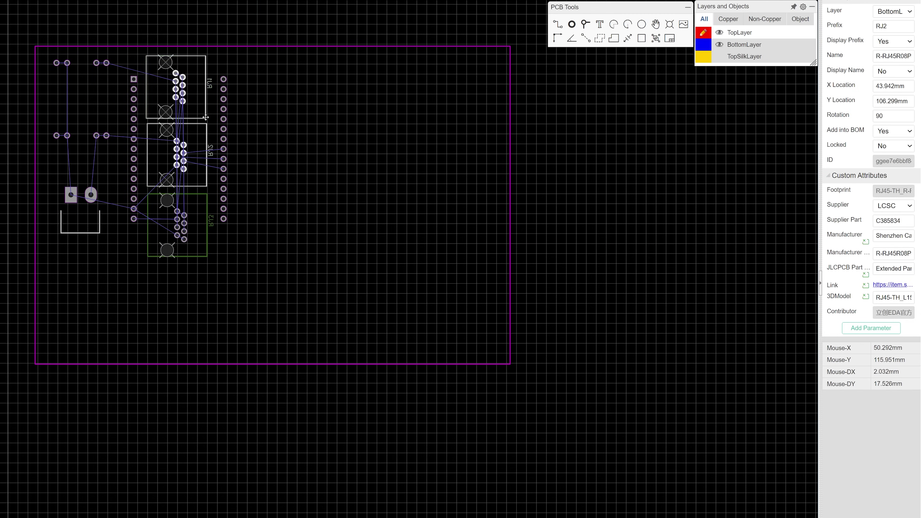
click(719, 56)
click(510, 364)
scroll(376, 354, up, 5)
scroll(376, 354, down, 5)
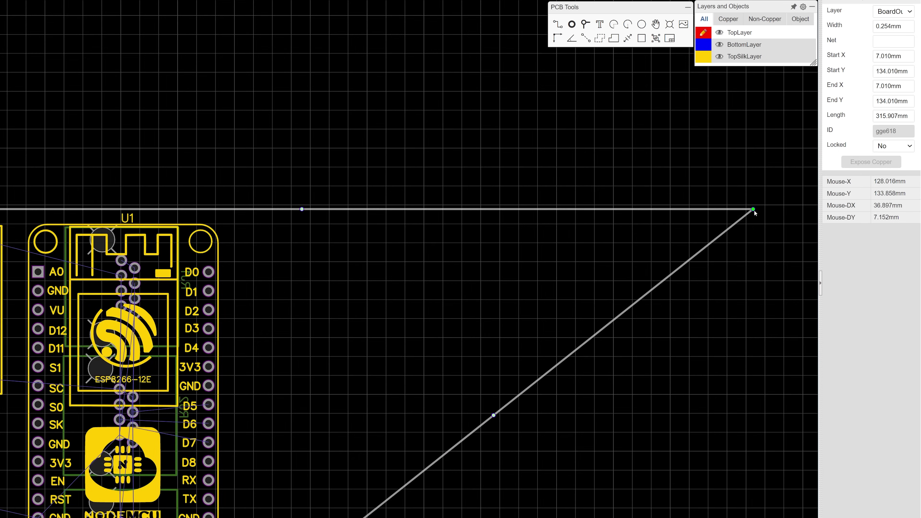
scroll(319, 257, up, 6)
drag(35, 46, 33, 48)
scroll(248, 272, down, 8)
mouse_move(205, 391)
mouse_down()
mouse_move(206, 432)
mouse_move(196, 403)
mouse_up()
Place several text labels and assign them to the TopSilkLayer.
click(167, 477)
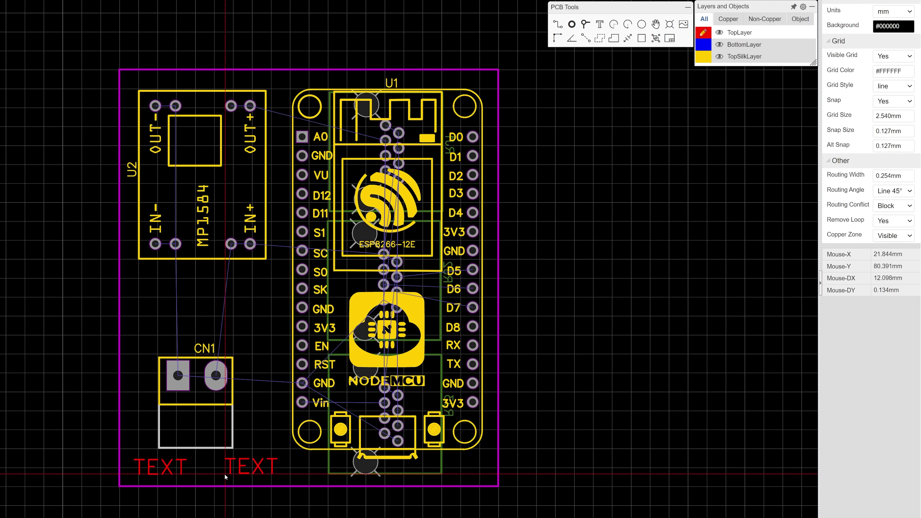
click(211, 474)
click(171, 282)
click(198, 273)
click(894, 12)
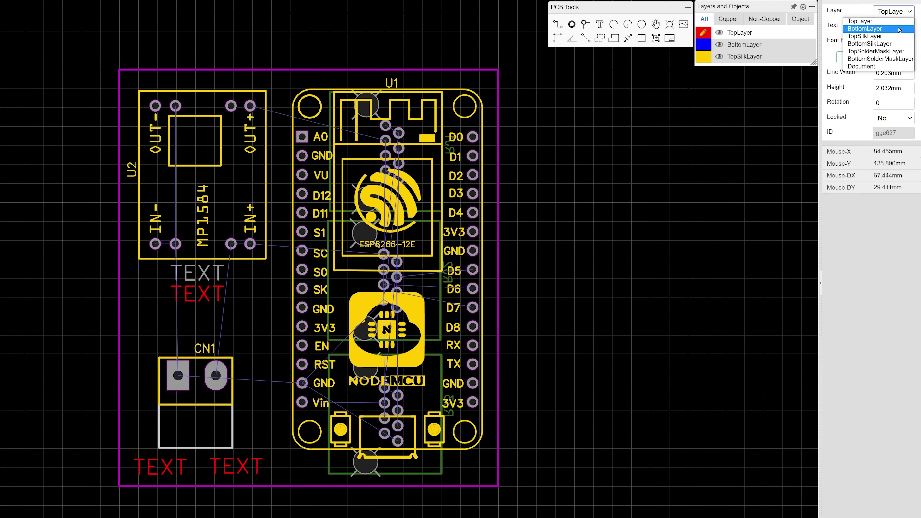
click(888, 45)
Write the note 'Set To 5V' / 'Before Plugging' / 'NodeMCU In' under U2.
double_click(198, 272)
text(Set To 5V)
double_click(192, 293)
text(Before Plugging)
key(Return)
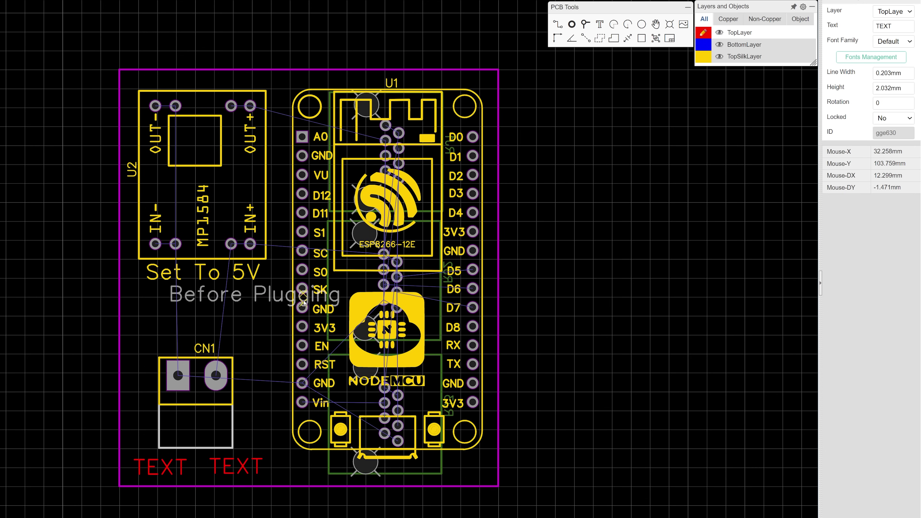
click(165, 316)
double_click(166, 316)
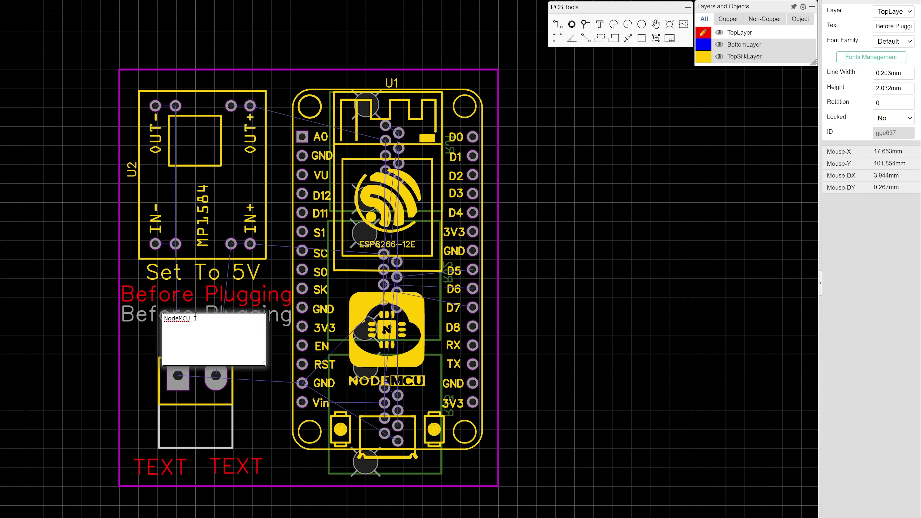
text(NodeMCU In)
key(Return)
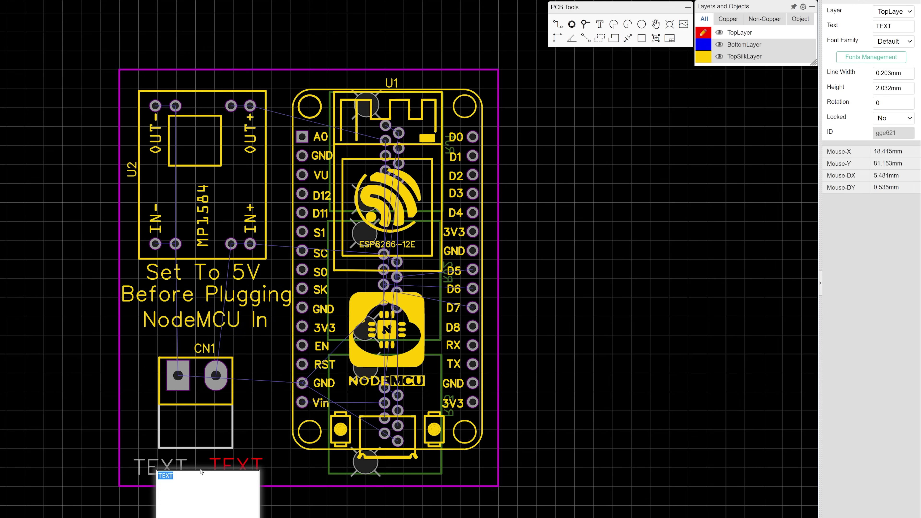
Label the CN1 terminal '-12V+' on the silkscreen.
click(162, 467)
click(894, 12)
double_click(238, 467)
text(12V+)
key(Return)
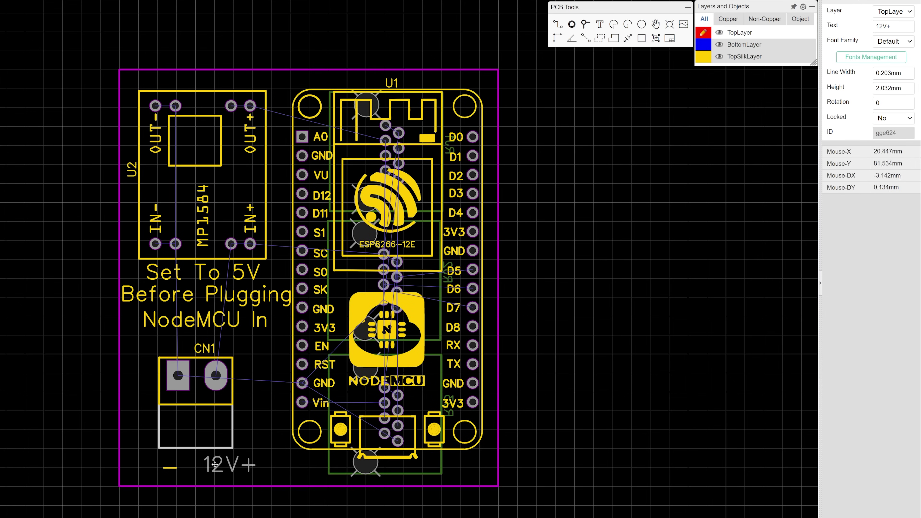
double_click(233, 458)
text(-)
key(Return)
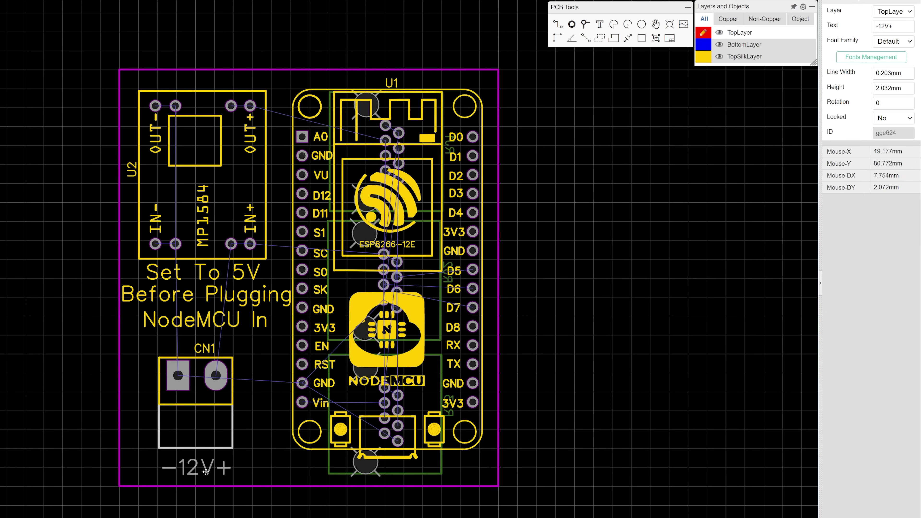
click(593, 246)
Rename the bottom-side jack labels to 'Window 1', 'Window 2' and 'Window 3'.
click(719, 56)
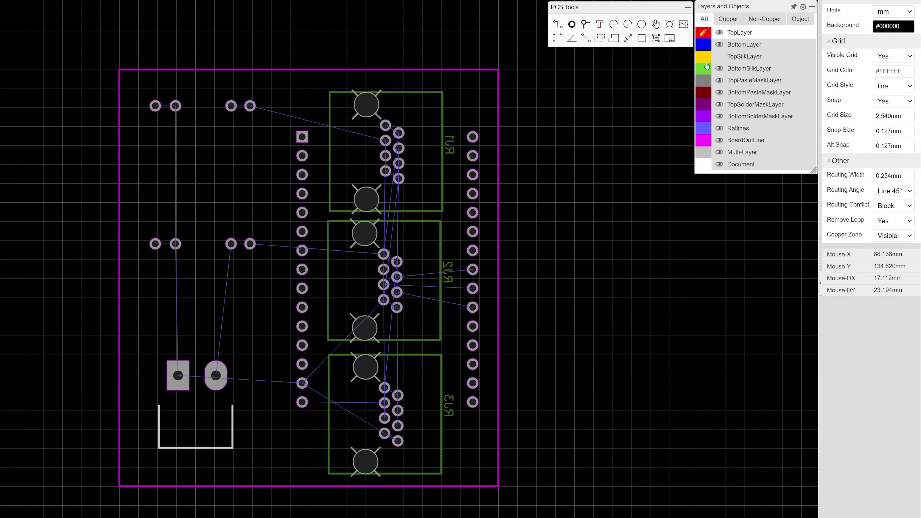
double_click(218, 139)
text(Window 1)
key(Return)
double_click(222, 283)
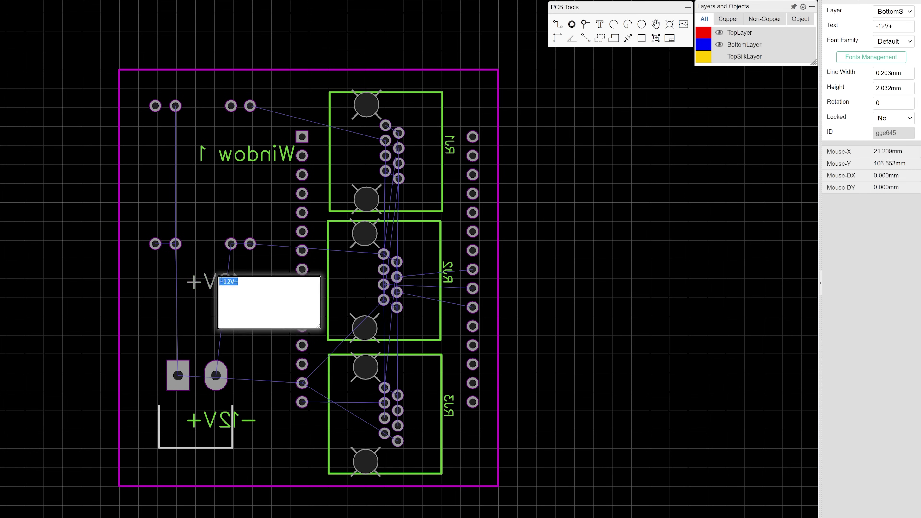
text(Window 2)
key(Return)
double_click(221, 420)
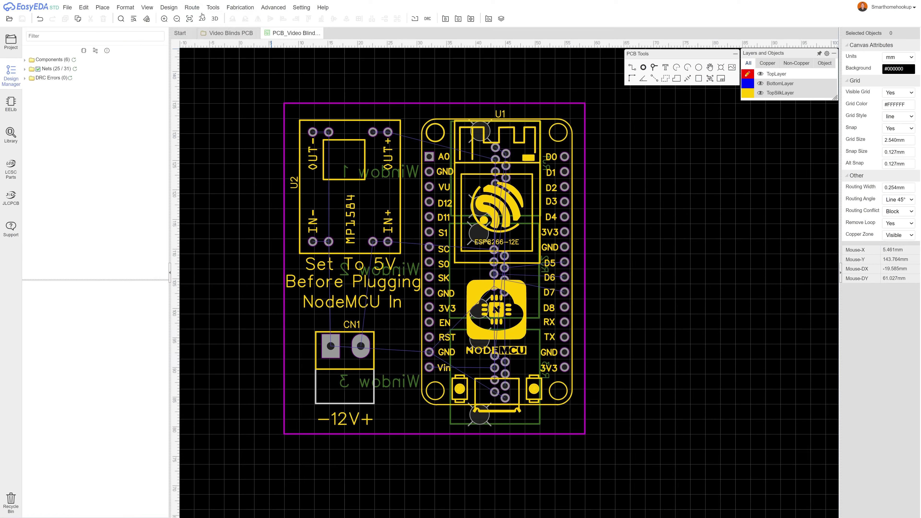
click(192, 8)
Add a design rule named Power with 1 mm tracks, 0.3 clearance, 1 mm vias and 0.5 drill.
mouse_move(196, 16)
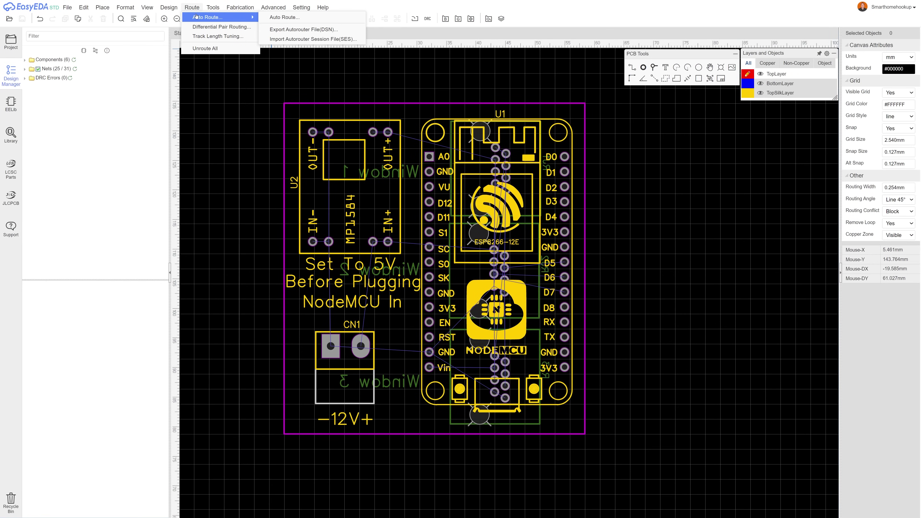
click(281, 19)
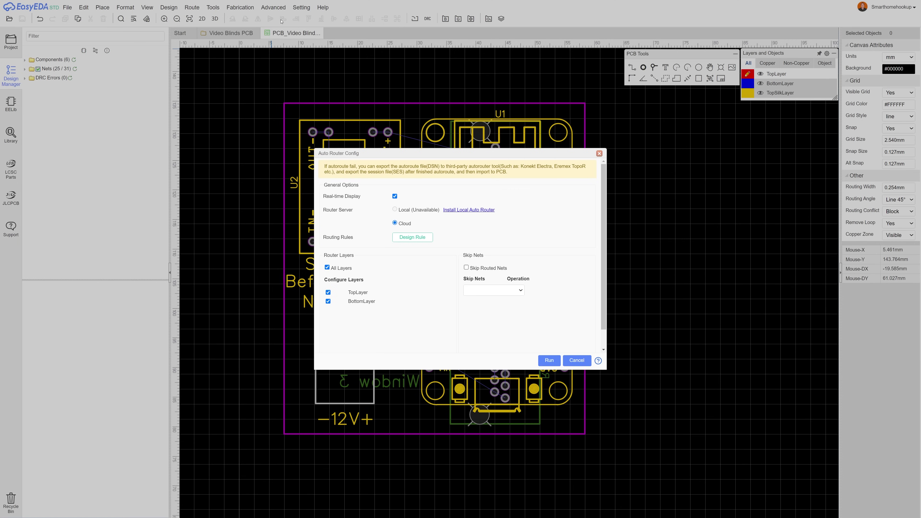
click(403, 238)
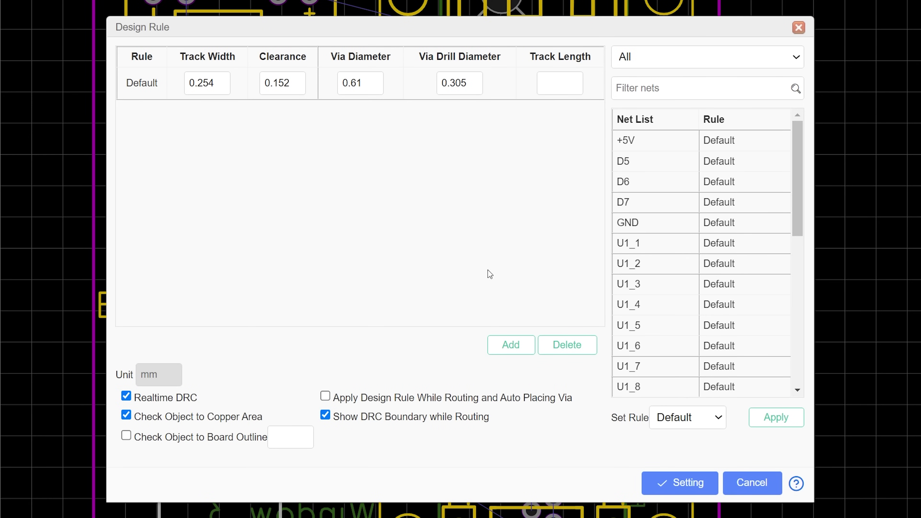
click(511, 344)
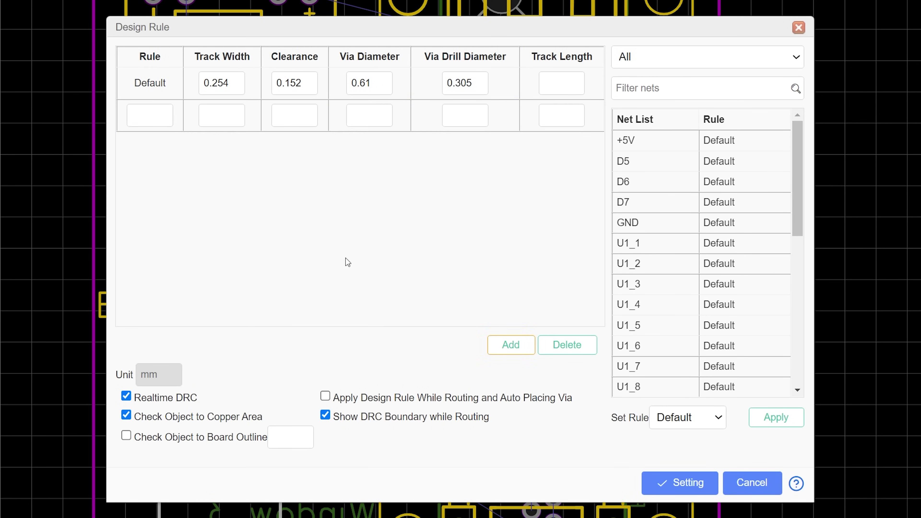
click(163, 122)
text(Power)
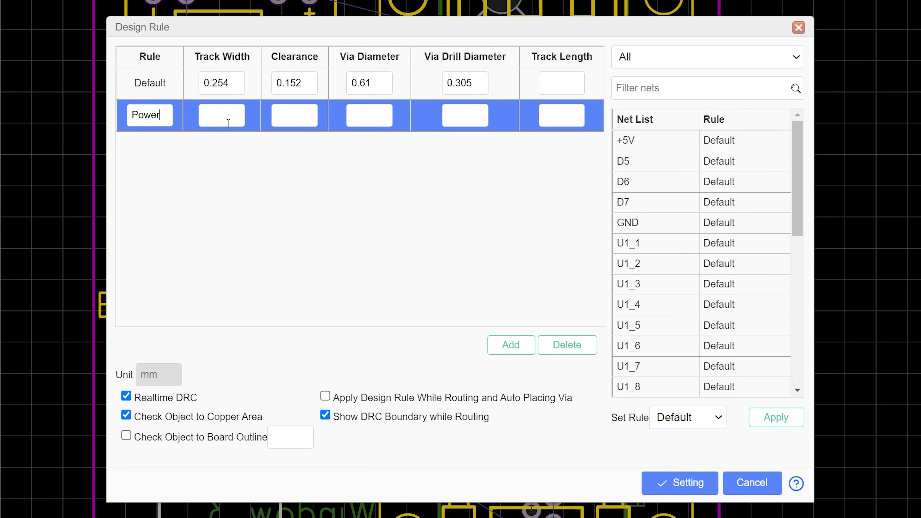
click(228, 123)
text(1)
click(290, 117)
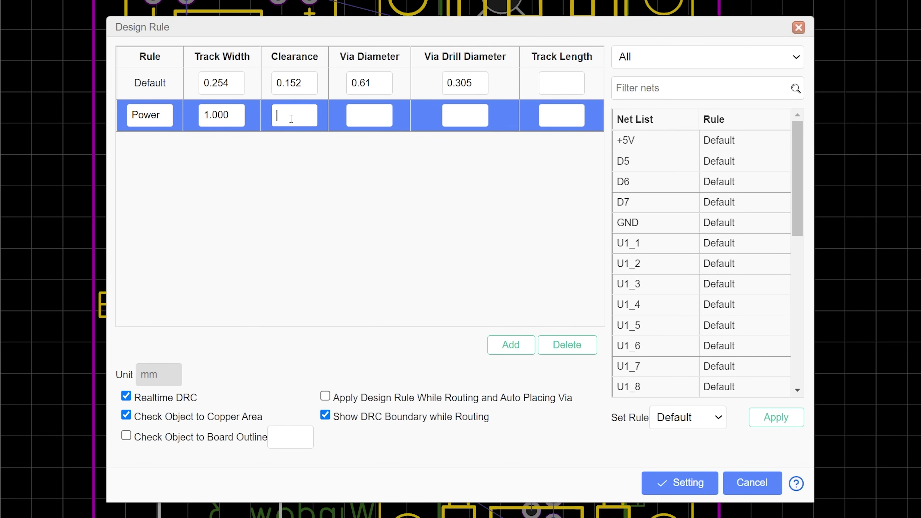
text(.3)
key(Tab)
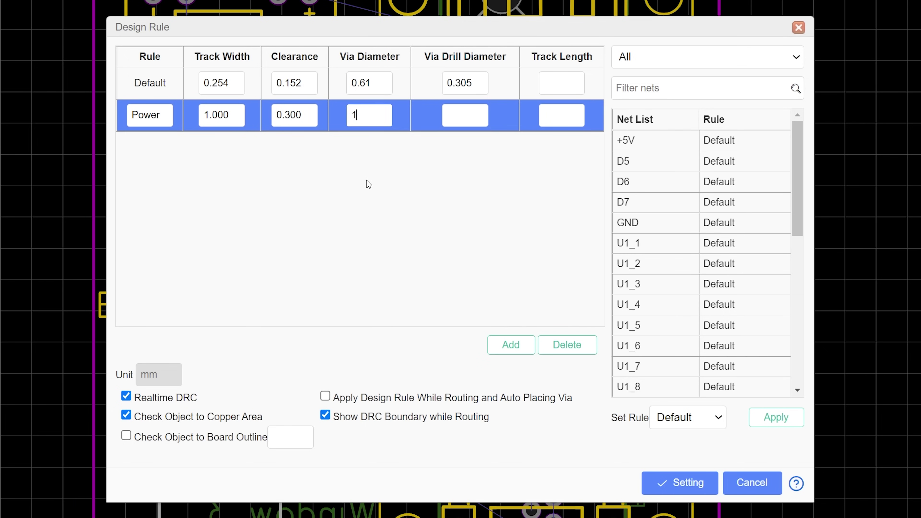
click(470, 119)
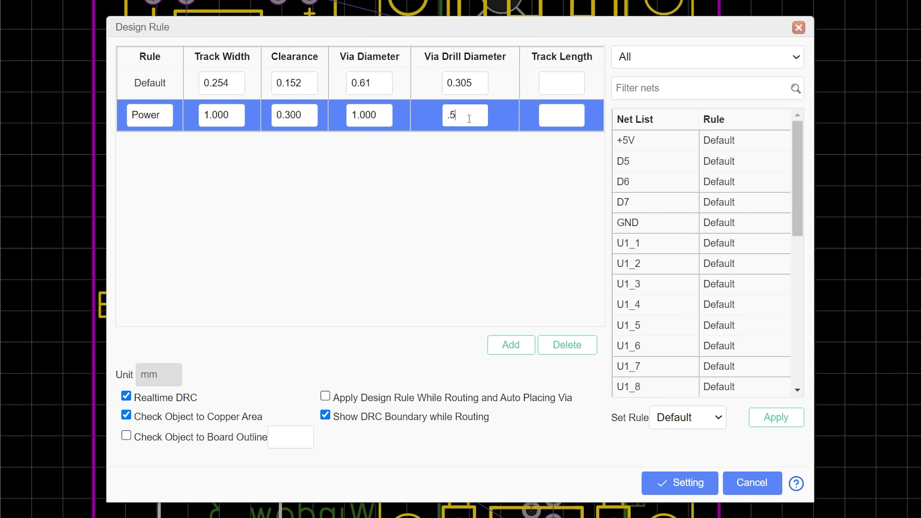
text(.5)
Assign the Power rule to the +5V, VCC and GND nets.
click(468, 193)
click(720, 151)
click(718, 417)
click(776, 417)
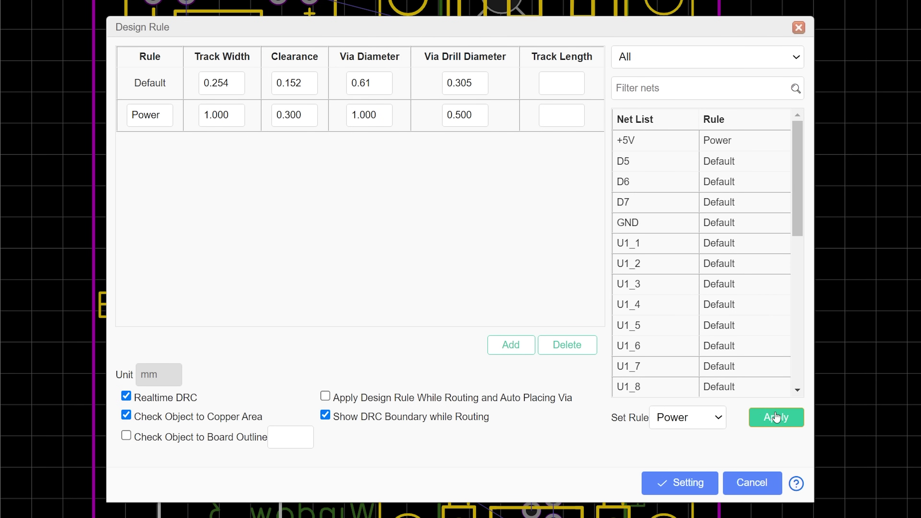
scroll(736, 327, down, 10)
click(722, 385)
click(776, 417)
scroll(739, 364, up, 5)
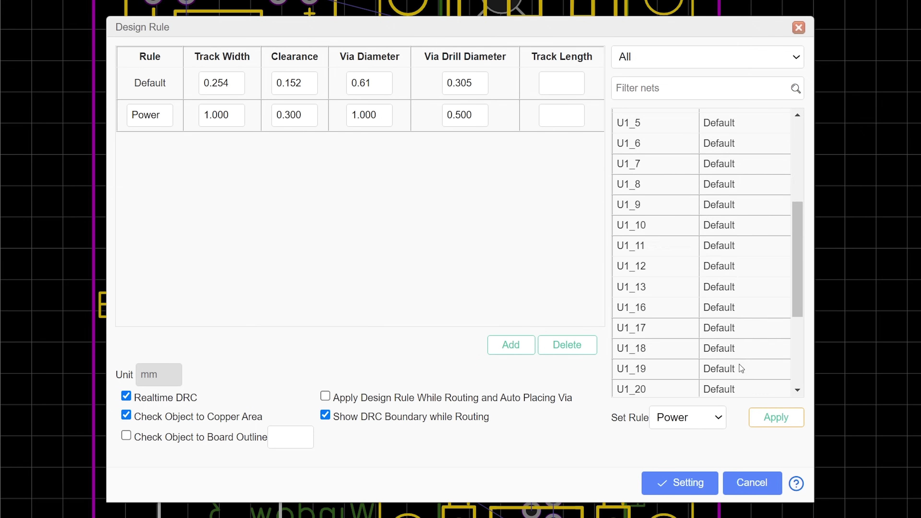
scroll(739, 365, up, 5)
click(733, 223)
click(776, 417)
scroll(742, 318, down, 4)
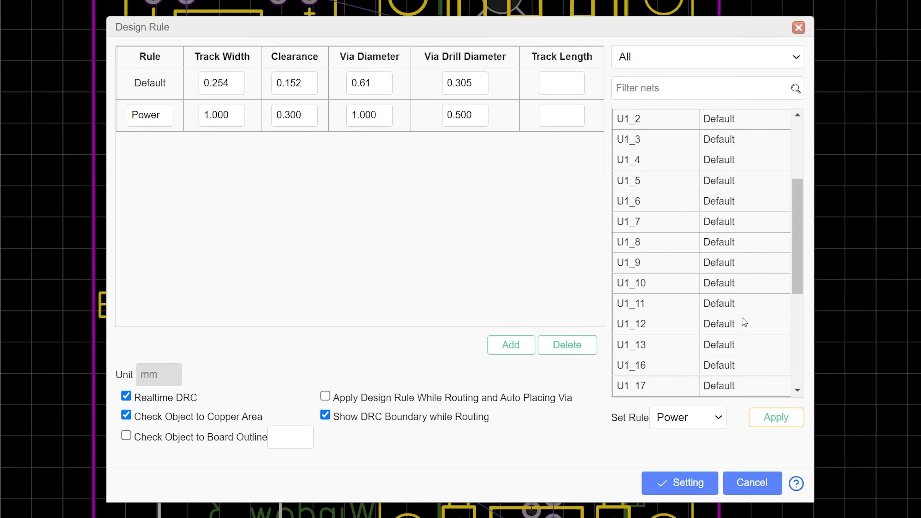
scroll(742, 318, down, 5)
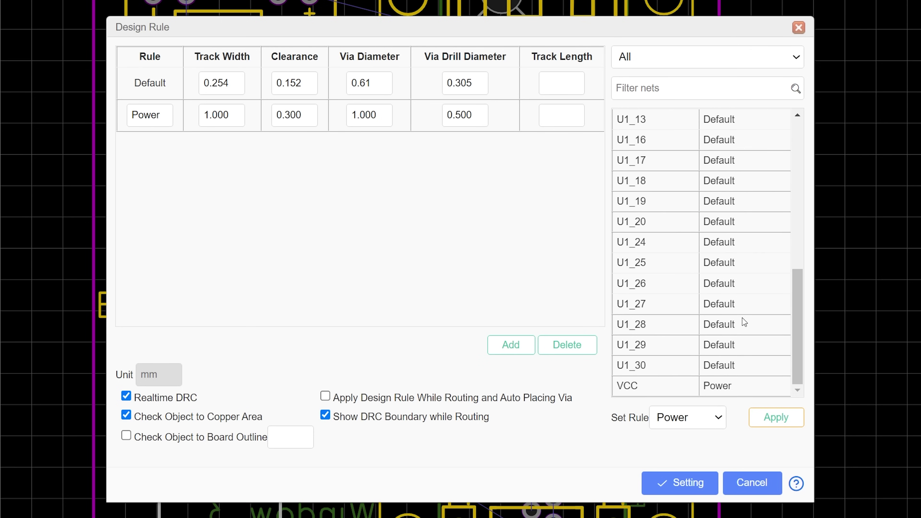
Save the design rules, auto-route the board and review the routed traces.
click(686, 488)
click(657, 471)
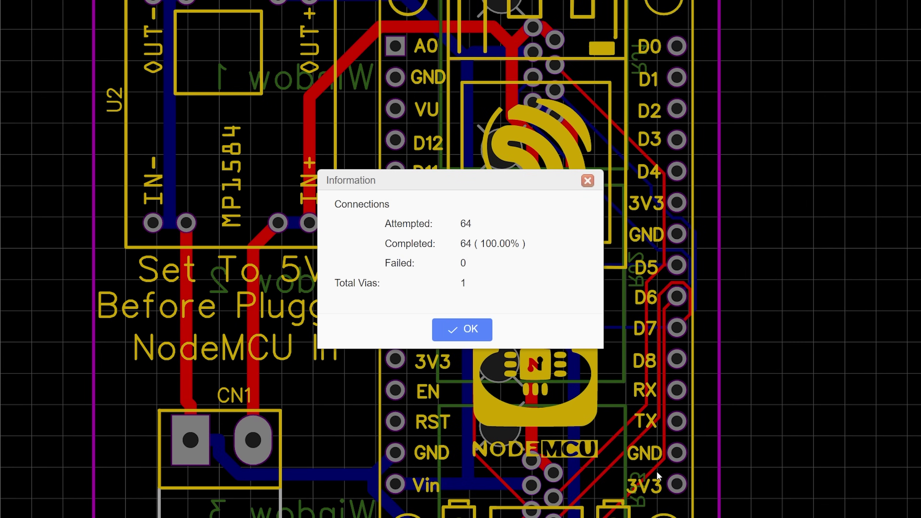
click(467, 330)
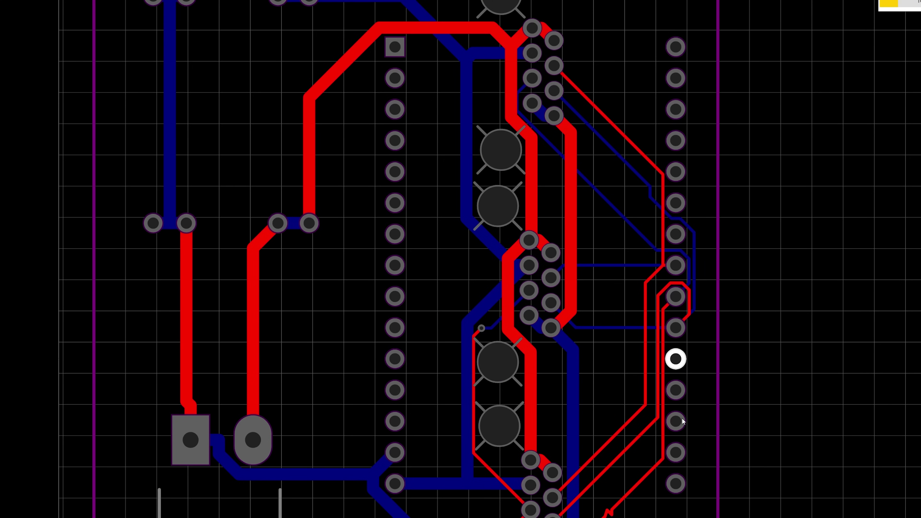
scroll(608, 512, up, 10)
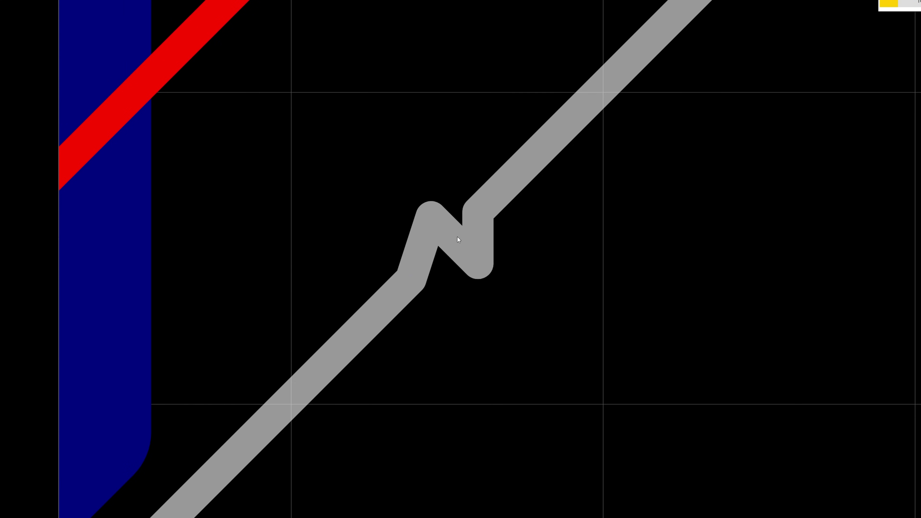
click(457, 237)
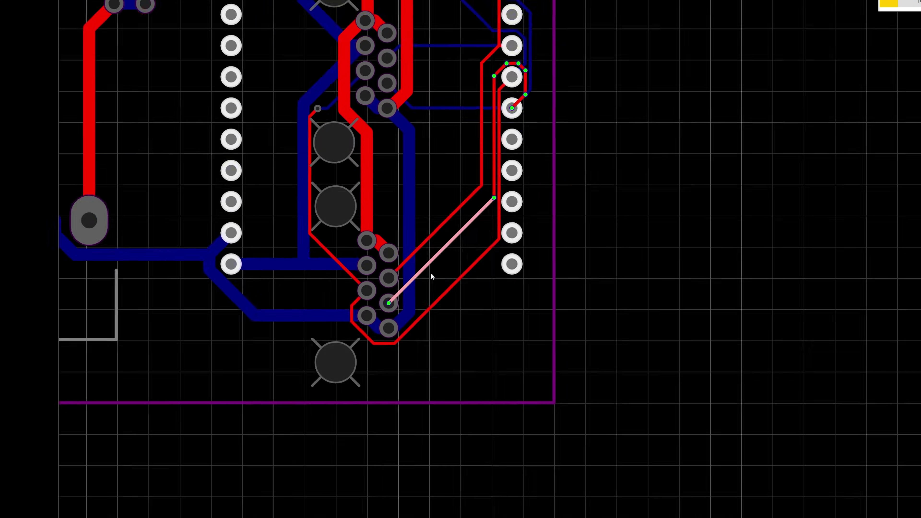
right_drag(671, 406, 903, 431)
scroll(903, 363, down, 2)
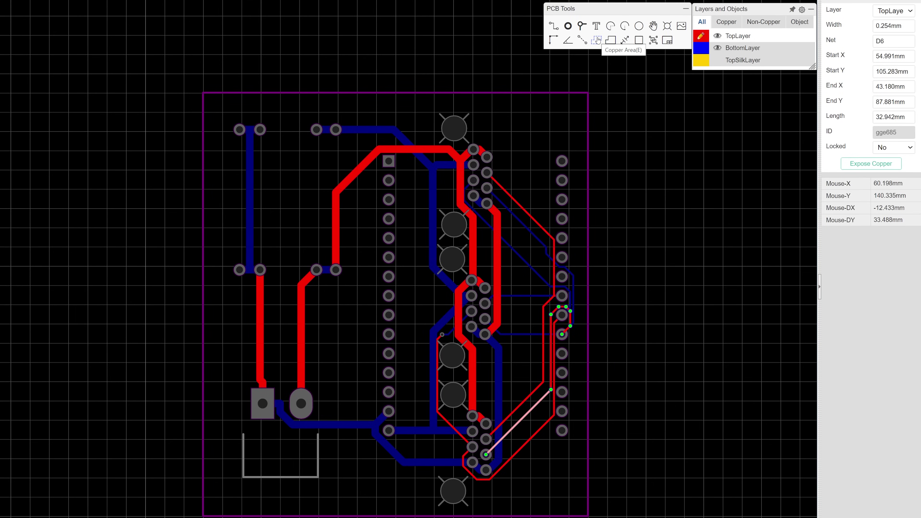
Draw a GND copper pour spanning all four corners of the board outline.
click(598, 39)
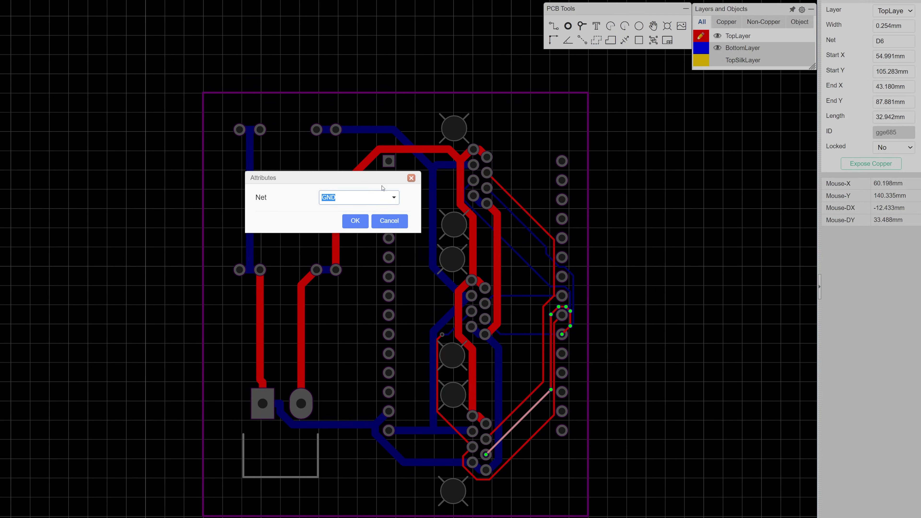
click(355, 221)
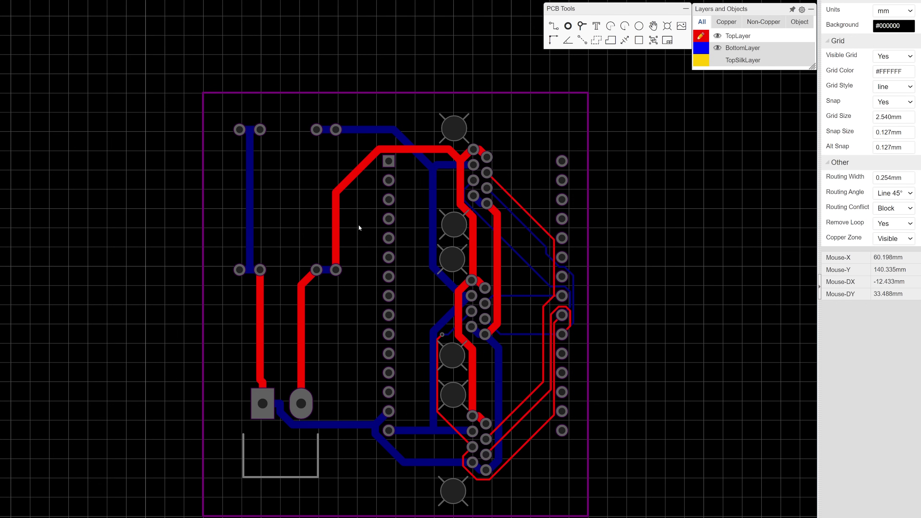
click(223, 113)
click(569, 112)
click(569, 497)
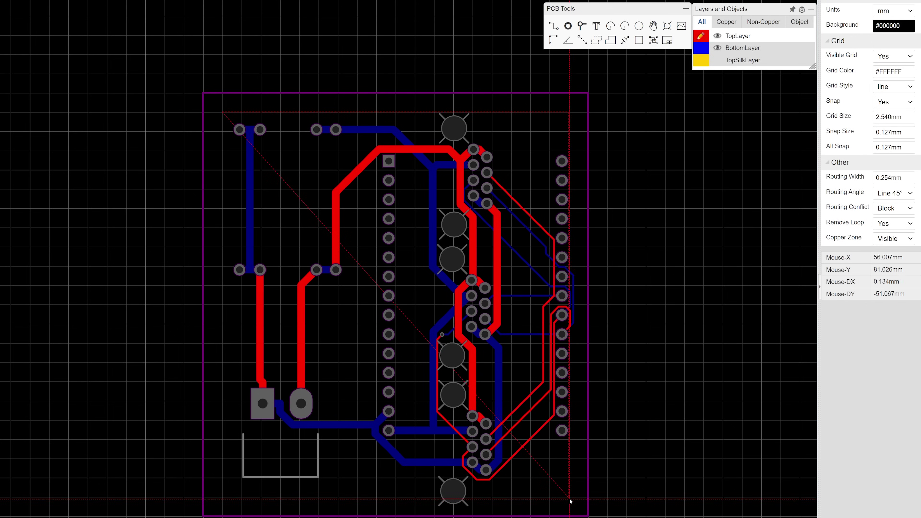
double_click(222, 500)
scroll(166, 333, up, 1)
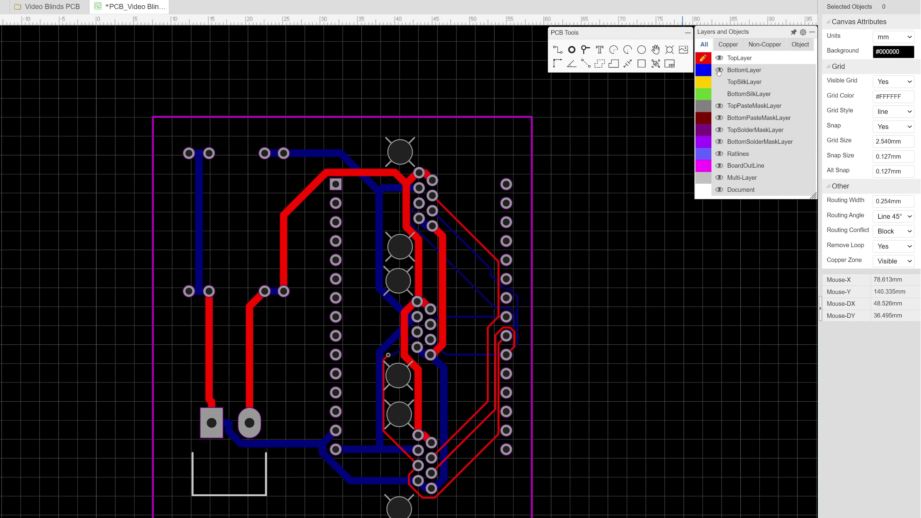
Toggle the top/bottom copper and silkscreen layers to inspect each one alone, then show all.
click(719, 82)
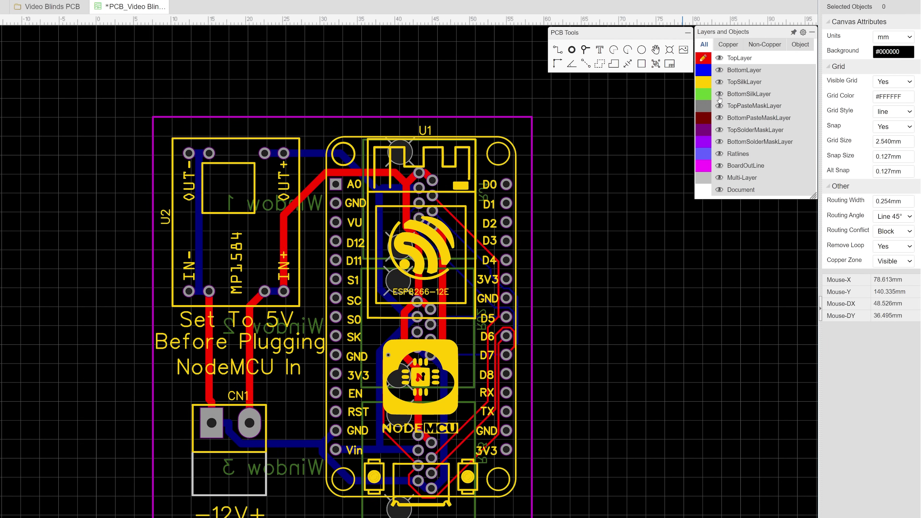
click(719, 69)
click(720, 81)
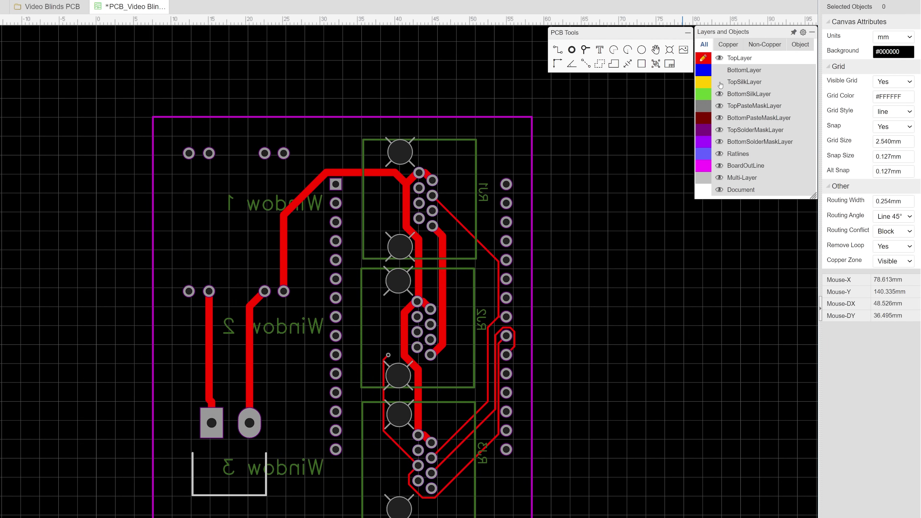
click(720, 93)
click(719, 69)
click(719, 58)
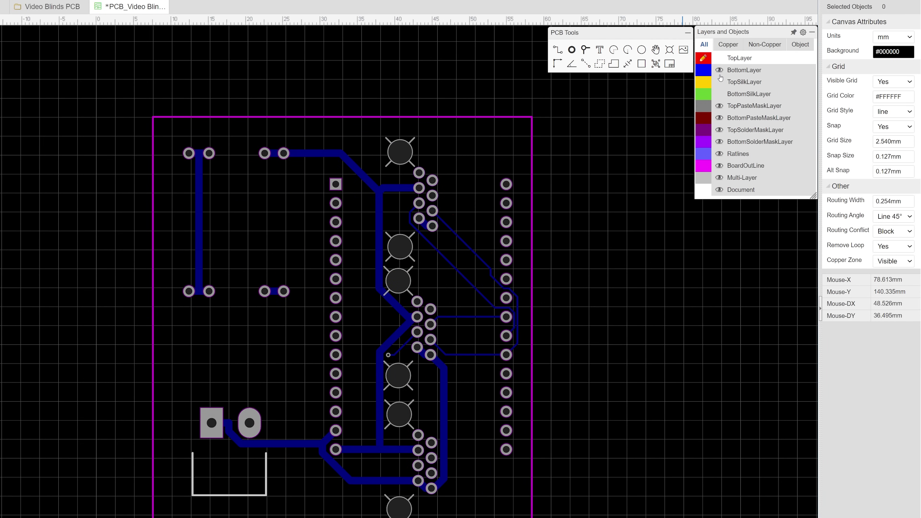
click(719, 70)
click(719, 82)
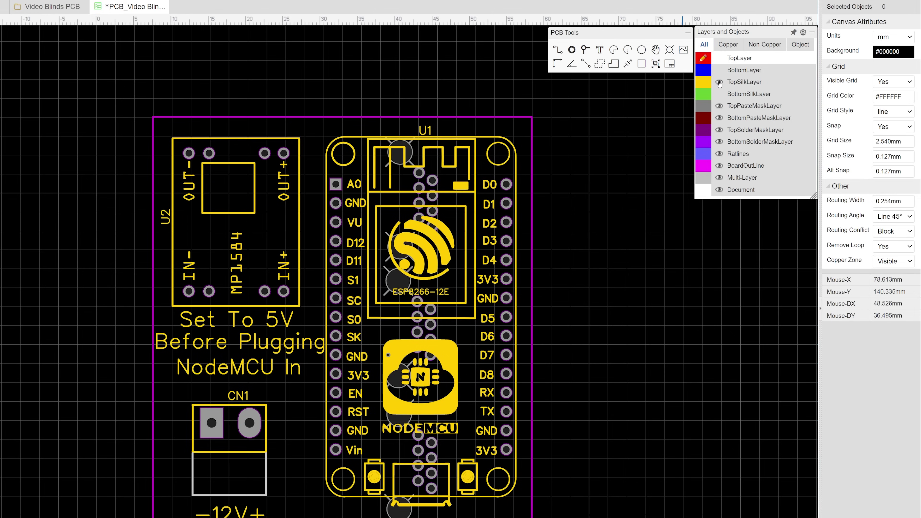
click(720, 82)
click(720, 93)
click(719, 82)
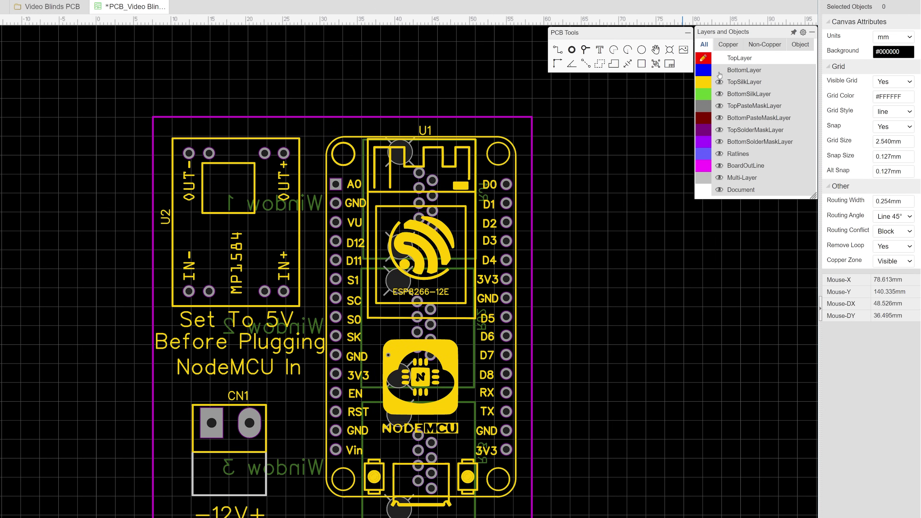
click(720, 58)
click(719, 70)
Save the PCB and refresh the DRC error list, confirming 0 errors.
click(0, 0)
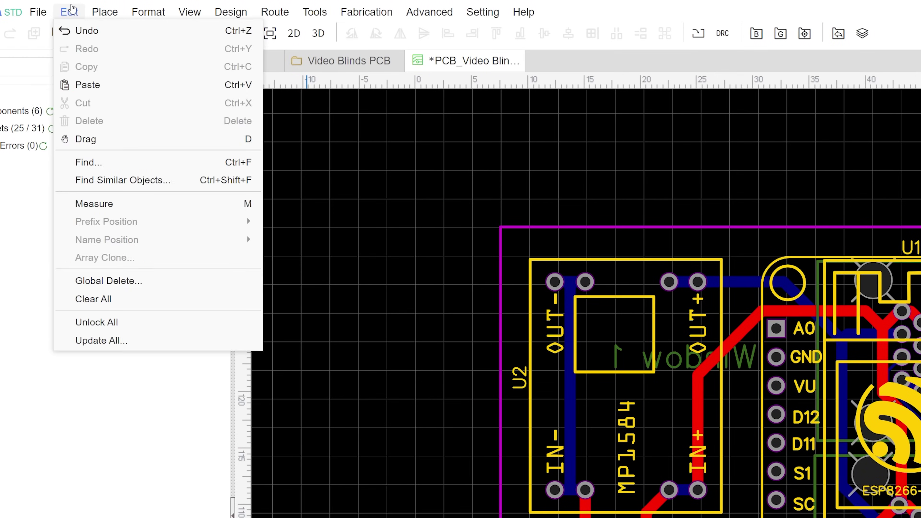
mouse_move(36, 12)
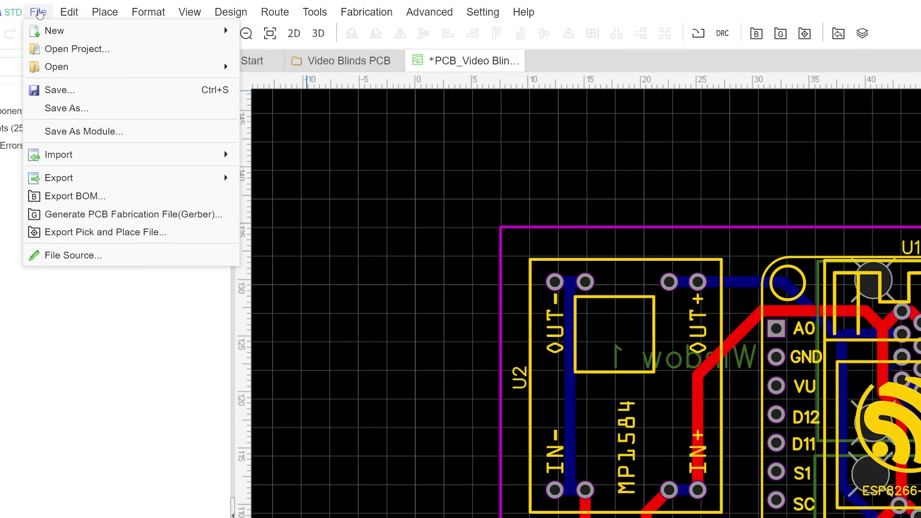
click(56, 89)
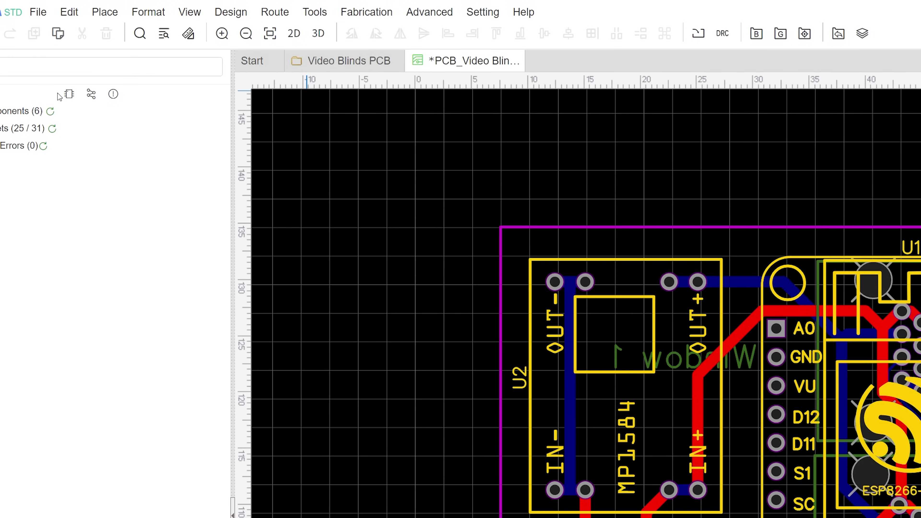
click(45, 148)
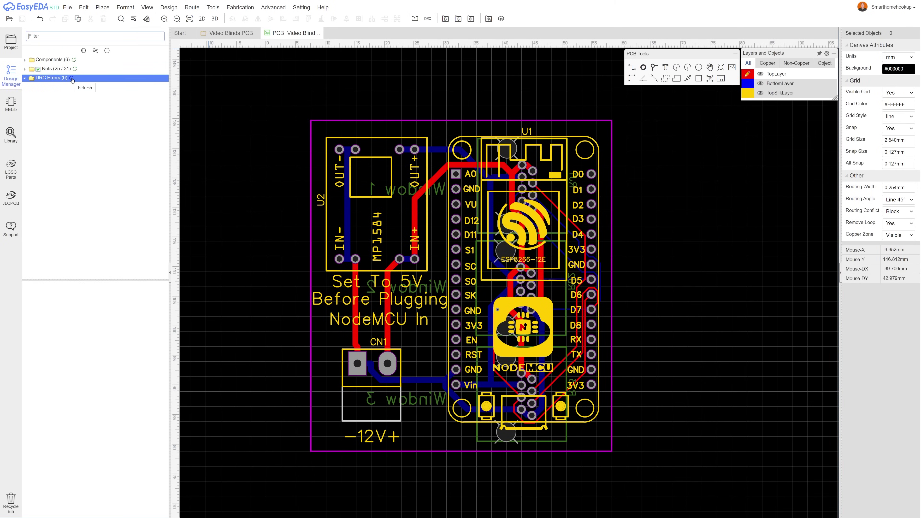
click(72, 80)
Check DRC and download the Gerber zip for the 2-layer 50.8 x 55.88 mm board.
click(240, 7)
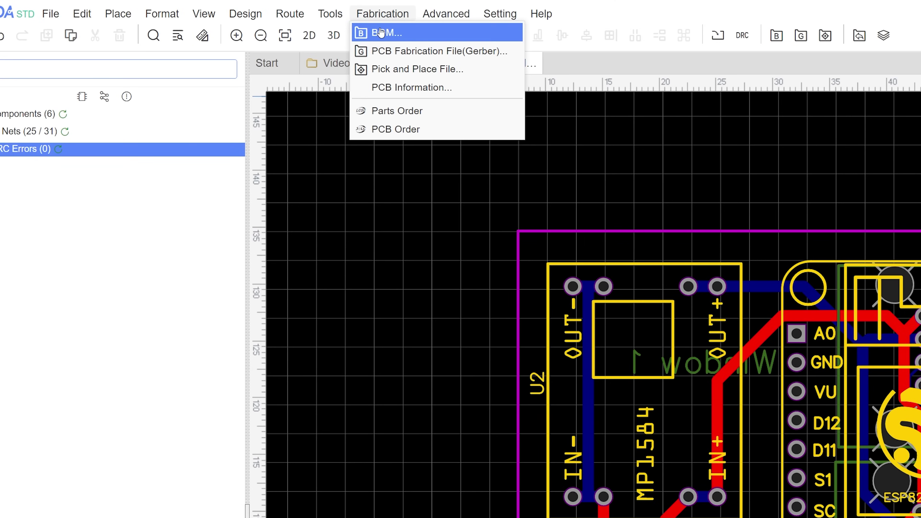
click(378, 46)
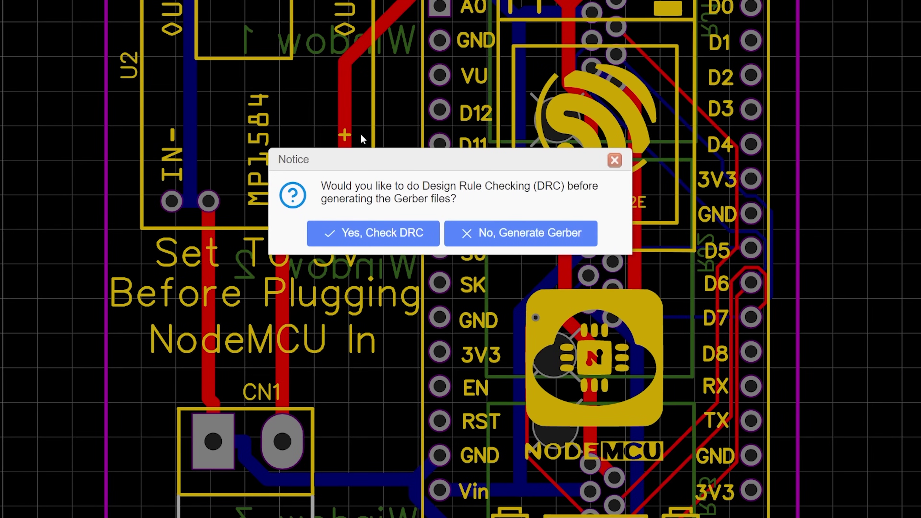
click(372, 233)
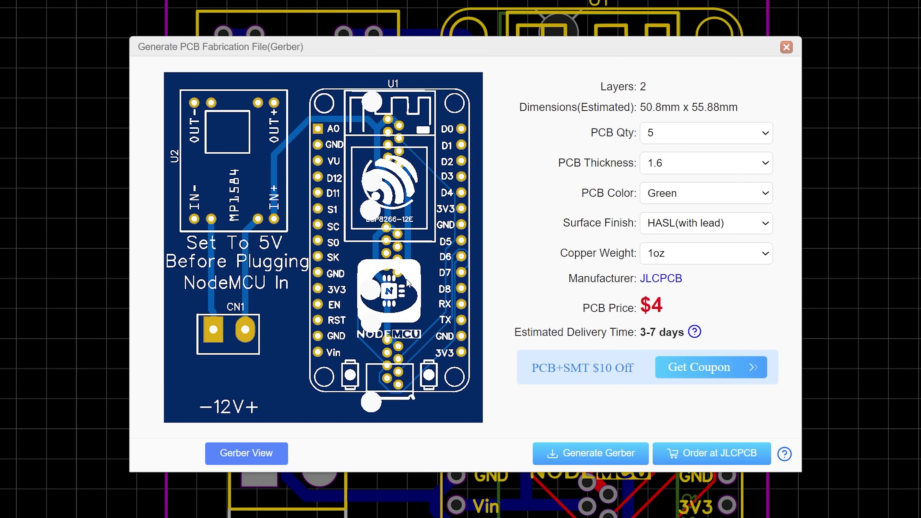
click(624, 451)
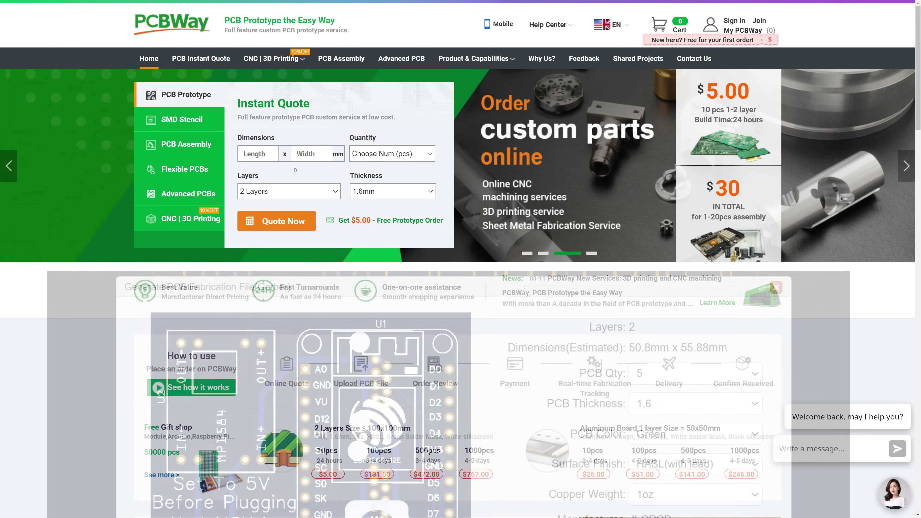
Get an instant PCBWay quote for five 50.8 x 55.88 mm boards.
text(50.8)
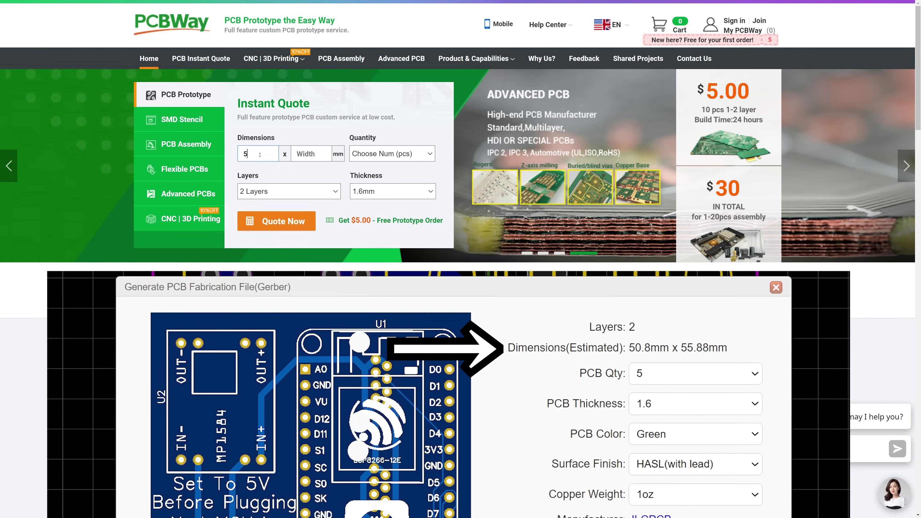
click(310, 155)
text(55.88)
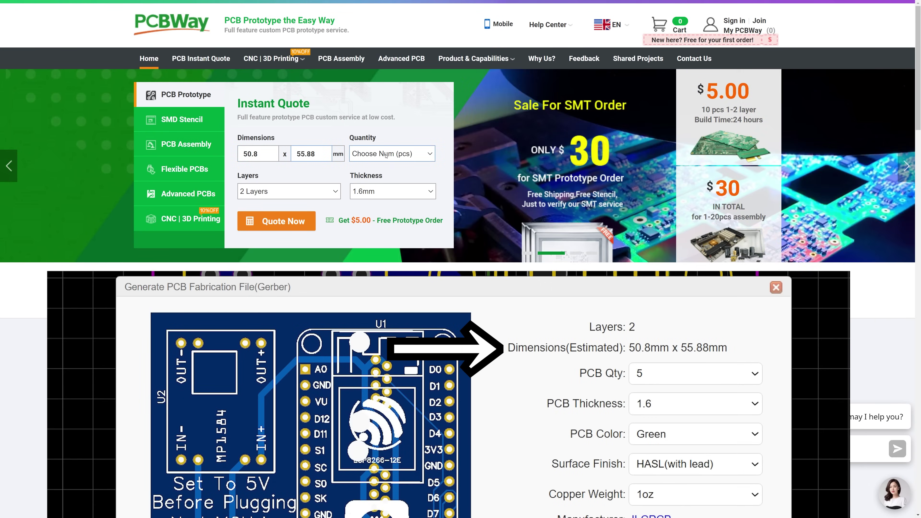
click(392, 153)
click(363, 171)
click(273, 220)
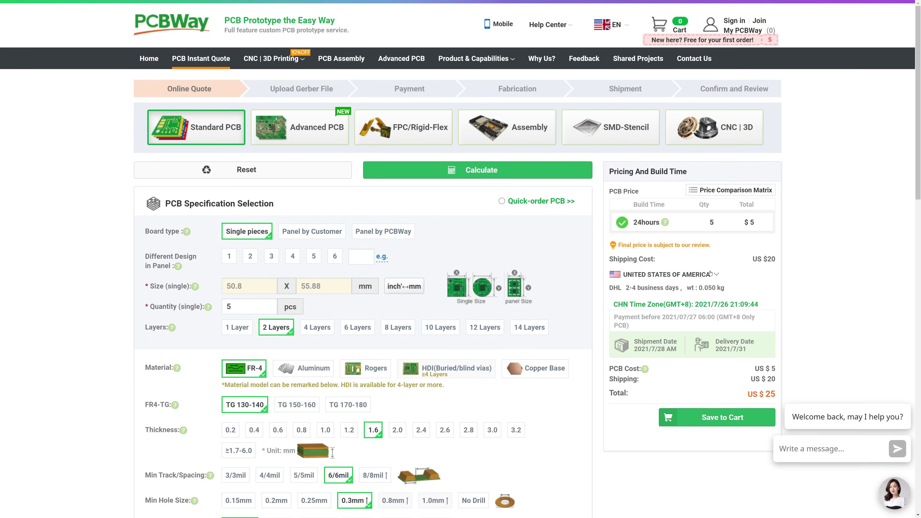
Switch shipping to USPS at US $10 and the solder mask to yellow.
click(664, 275)
click(289, 363)
click(458, 393)
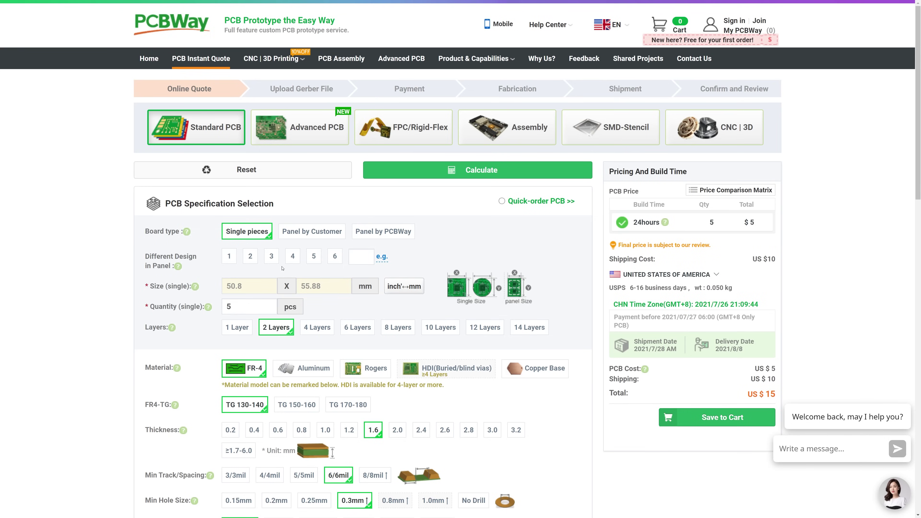
scroll(363, 327, down, 6)
click(353, 311)
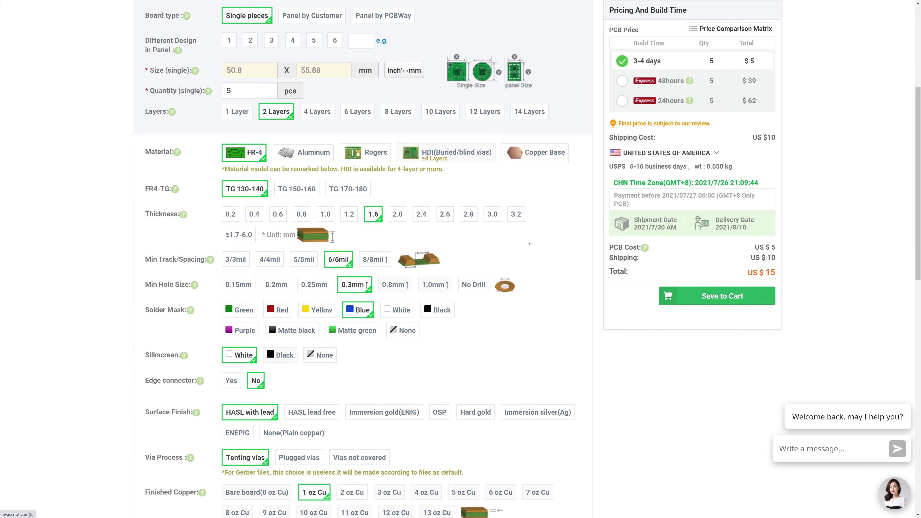
click(317, 309)
scroll(316, 310, up, 4)
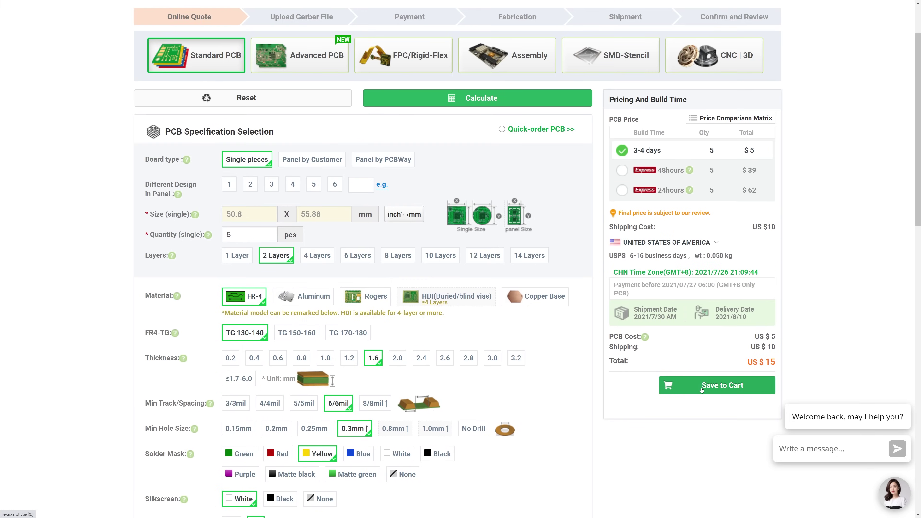
Add the boards to the cart, attach the Gerber zip and submit the order for review.
click(702, 389)
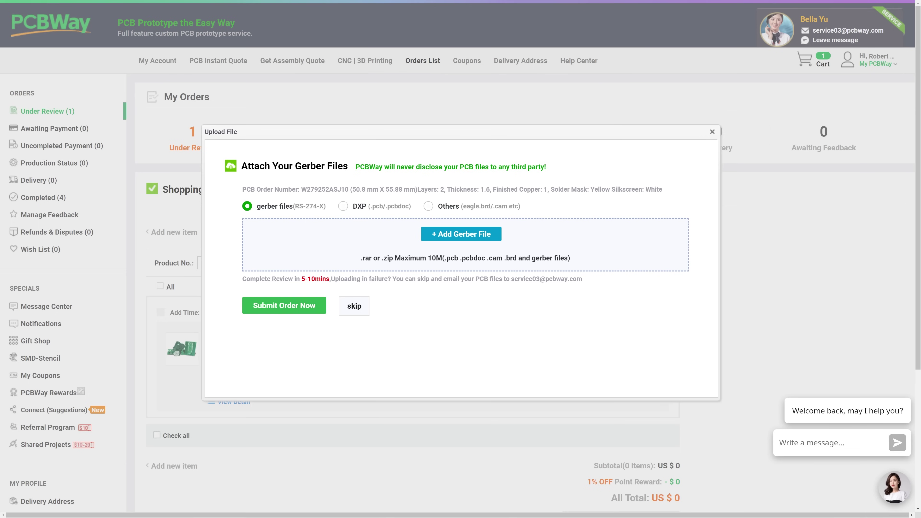
click(461, 234)
double_click(120, 62)
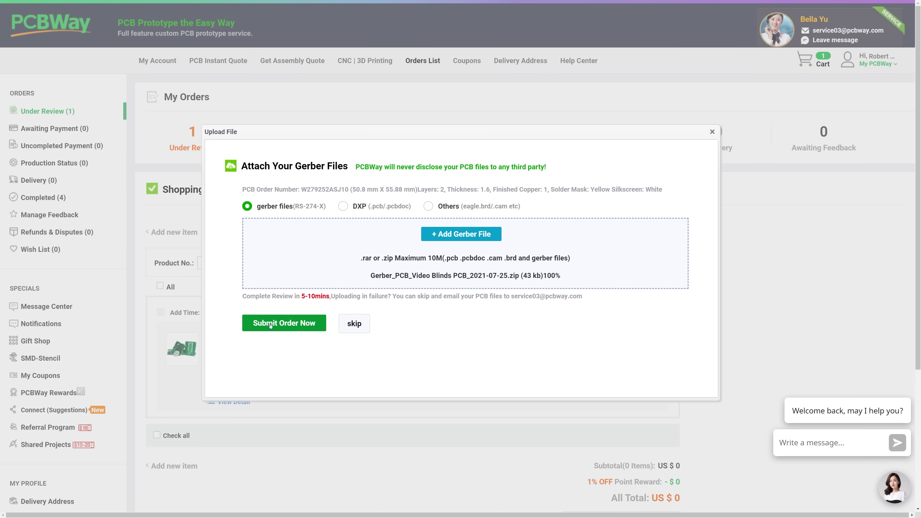
click(284, 323)
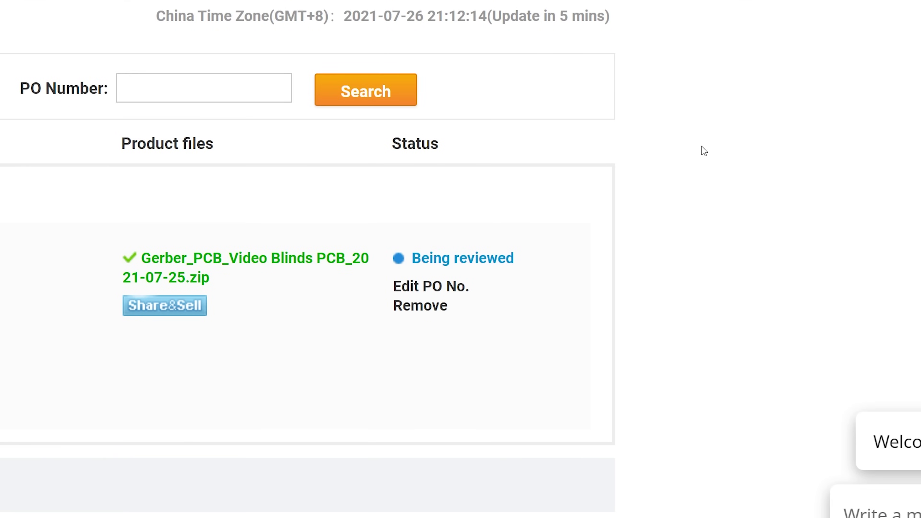